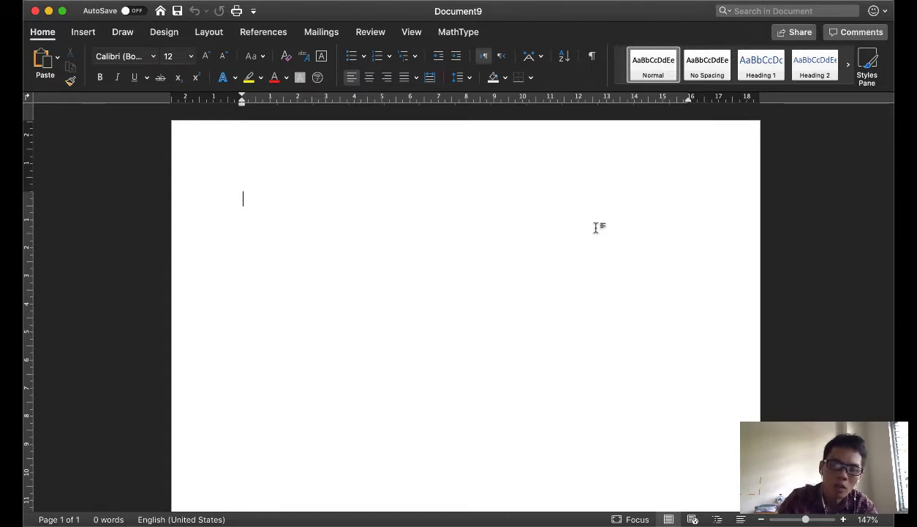
Generate sample body text in the blank document with the formula =rand(10,40)
type("=rand(10,")
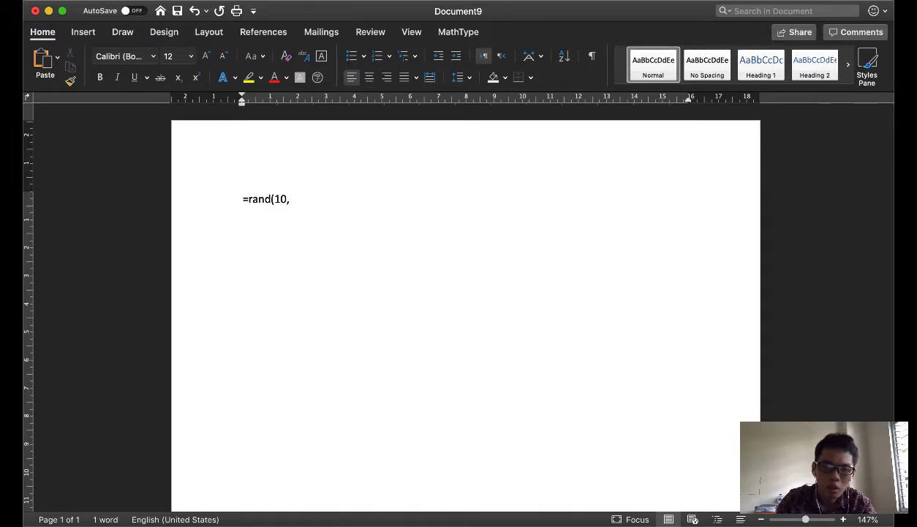
type("40)")
key("Return")
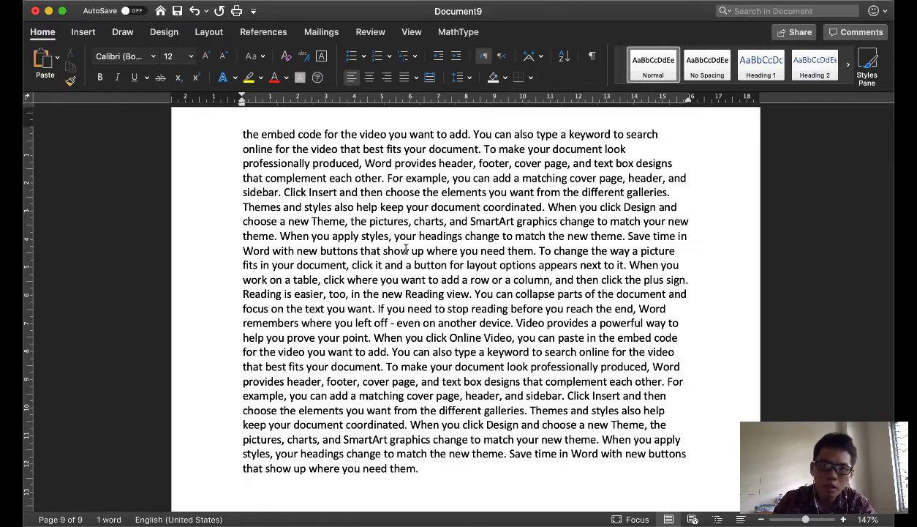
Split the first paragraph before "Design and choose a new Theme" with two blank lines and place the cursor on the first one
scroll(404, 251, "up", 20)
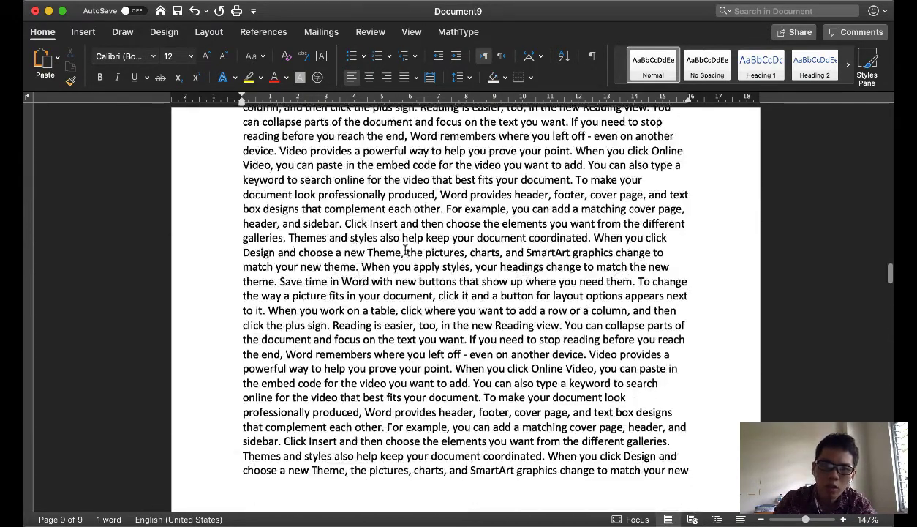
scroll(404, 250, "down", 3)
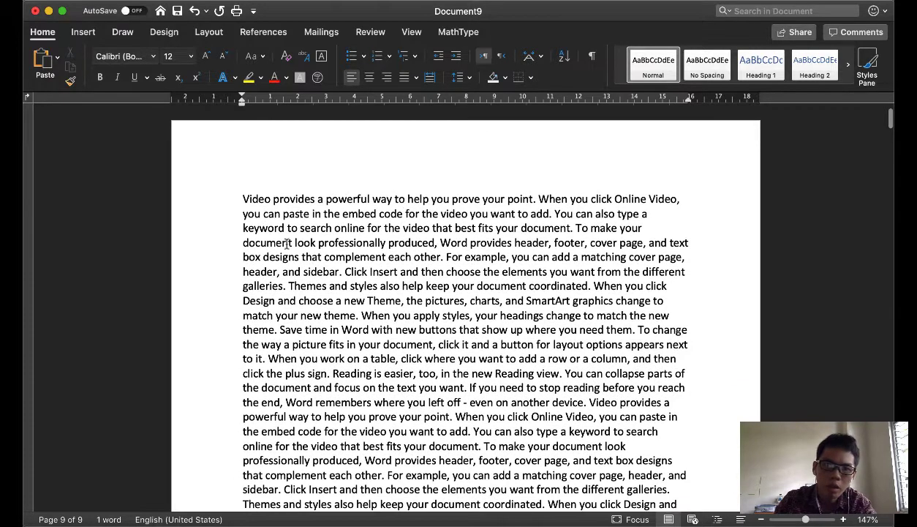
scroll(468, 366, "down", 10)
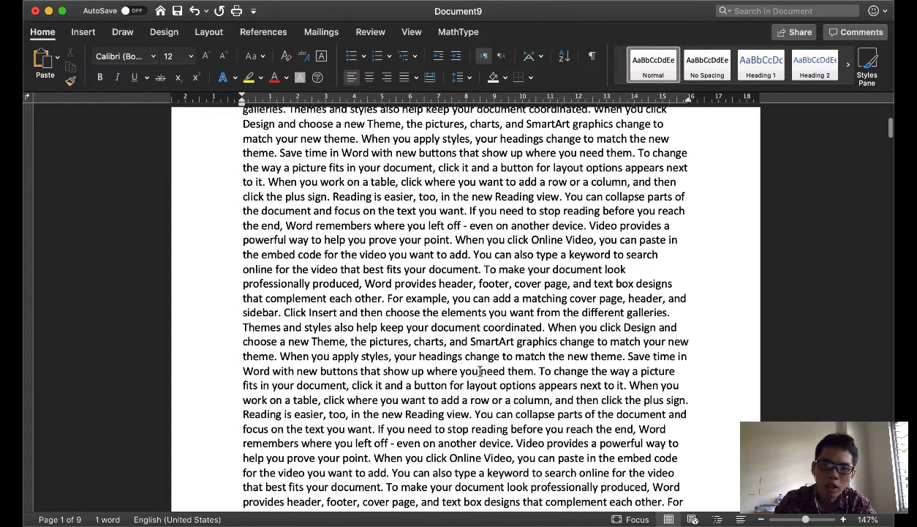
scroll(263, 307, "up", 7)
scroll(262, 306, "down", 10)
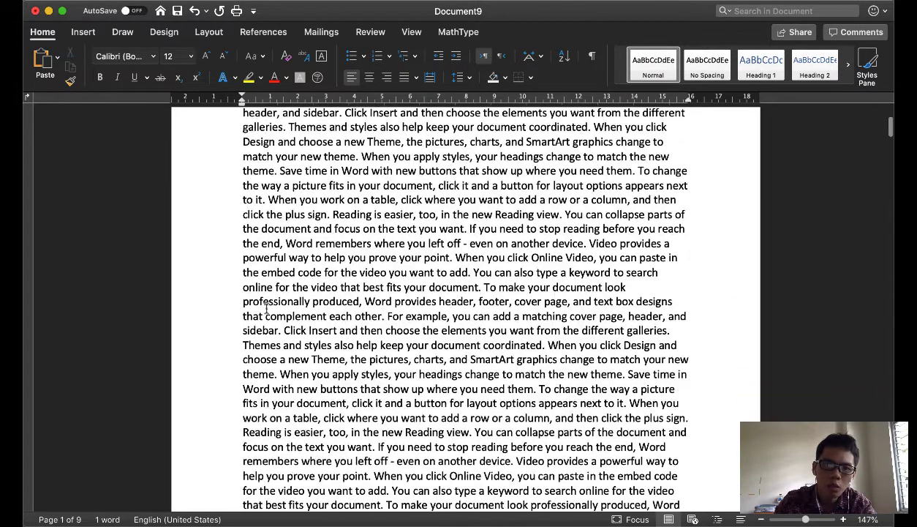
scroll(263, 307, "up", 10)
left_click(243, 246)
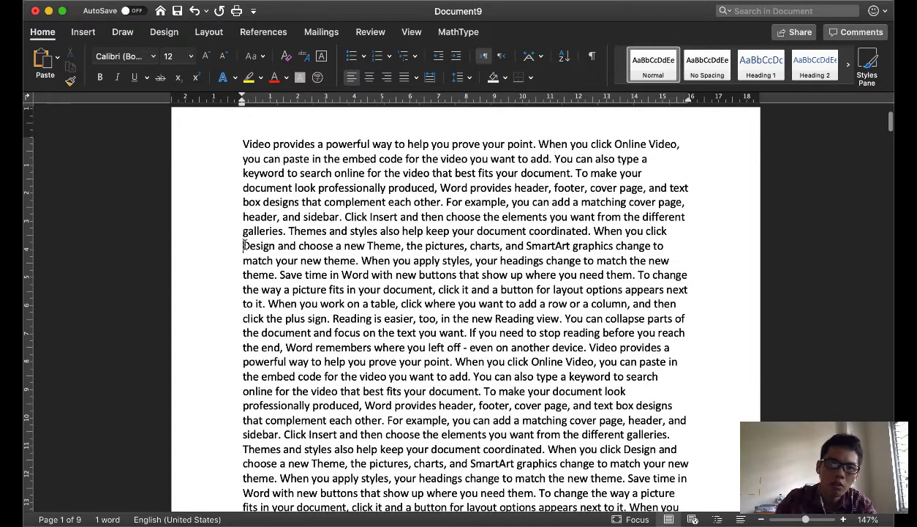
key("Return")
key("Return")
key("Up")
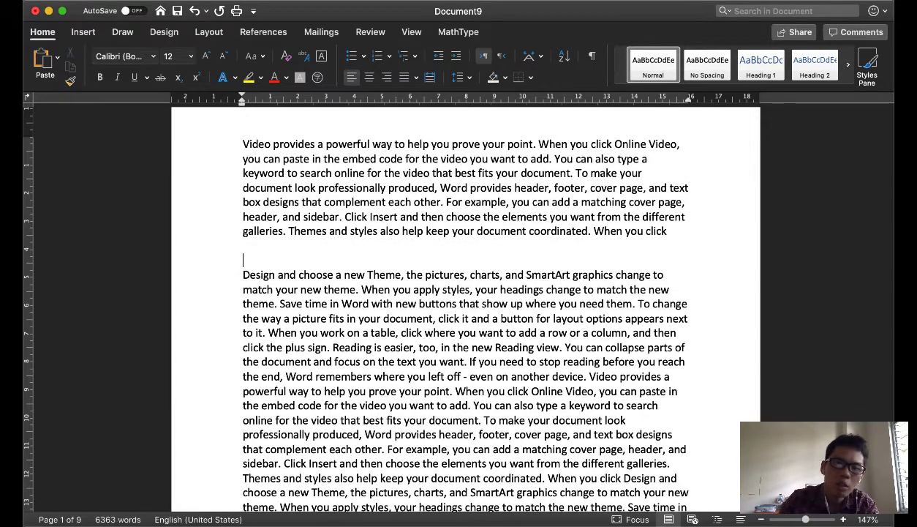
left_click(262, 250)
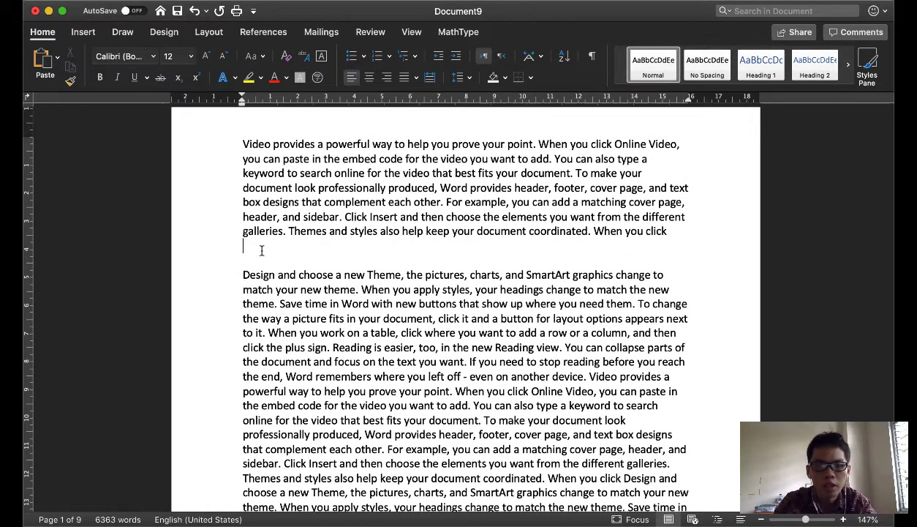
Draw a freehand box with the red pen below the first paragraph, and leave drawing mode
left_click(122, 33)
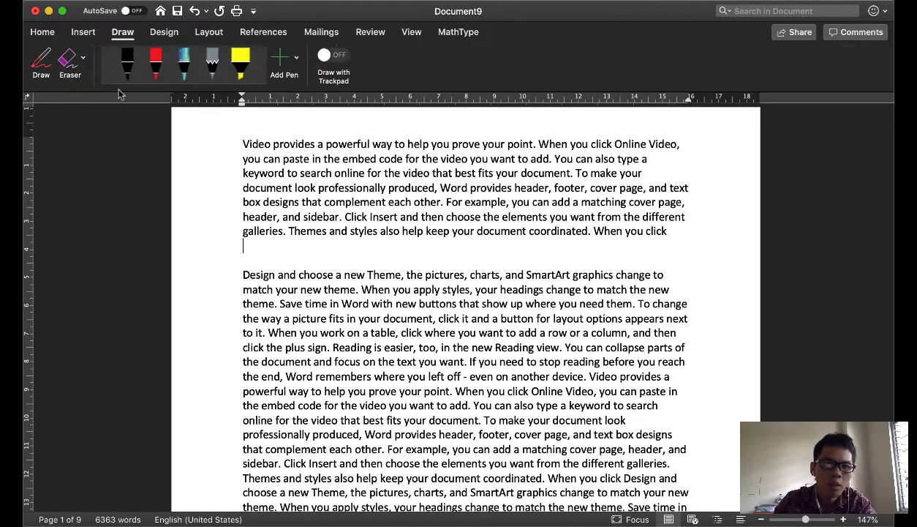
left_click(156, 64)
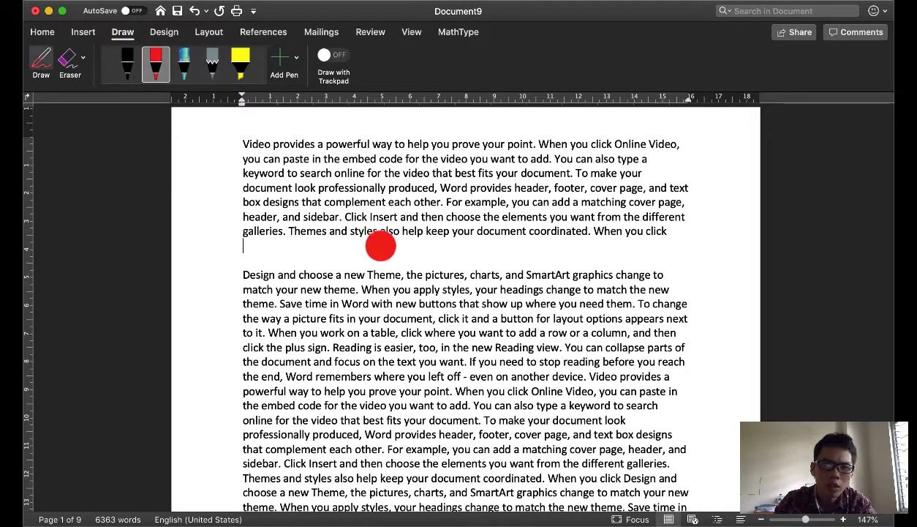
mouse_move(358, 248)
left_mouse_down()
mouse_move(512, 256)
mouse_move(481, 321)
mouse_move(366, 324)
mouse_move(354, 247)
left_mouse_up()
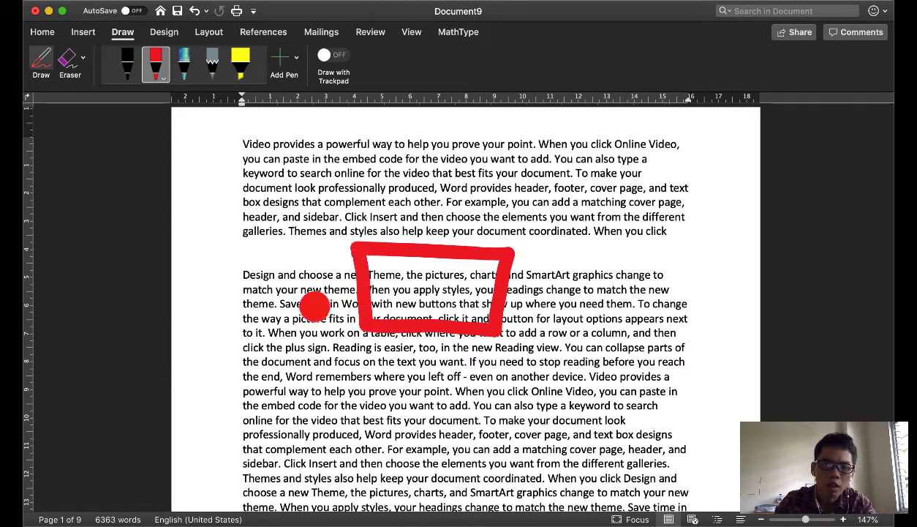
key("Escape")
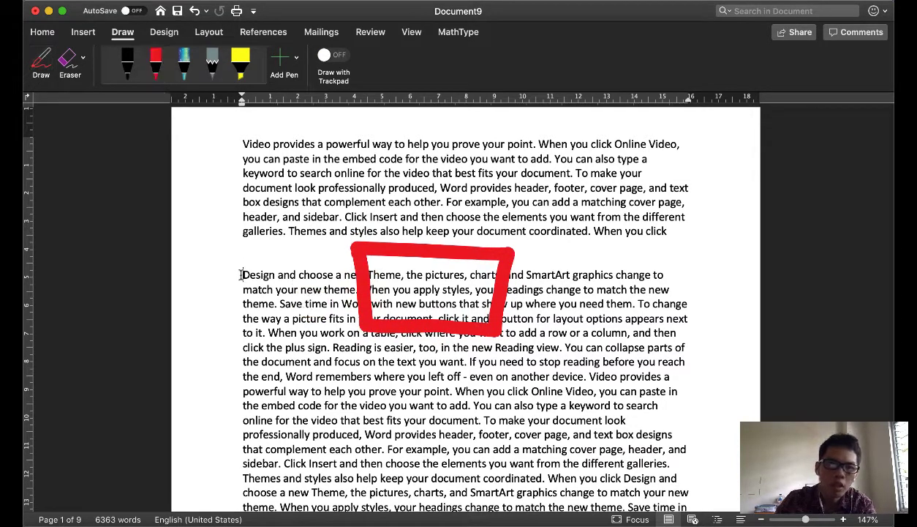
Insert four more blank lines above the "Design and choose a new Theme" paragraph to make room for the red box
key("Return")
key("Return")
key("Return")
key("Return")
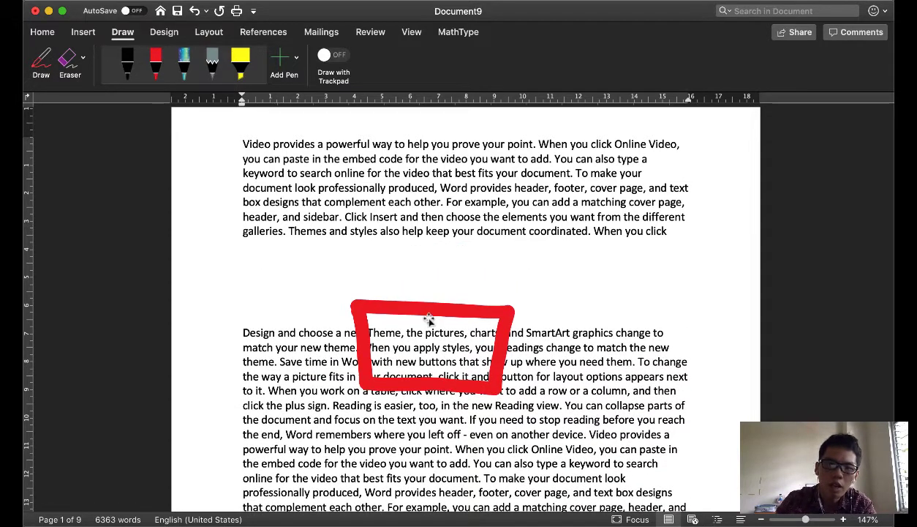
Resize the red box vertically so that it fits in the blank gap between the two paragraphs
left_click(428, 318)
left_click_drag(431, 303, 432, 255)
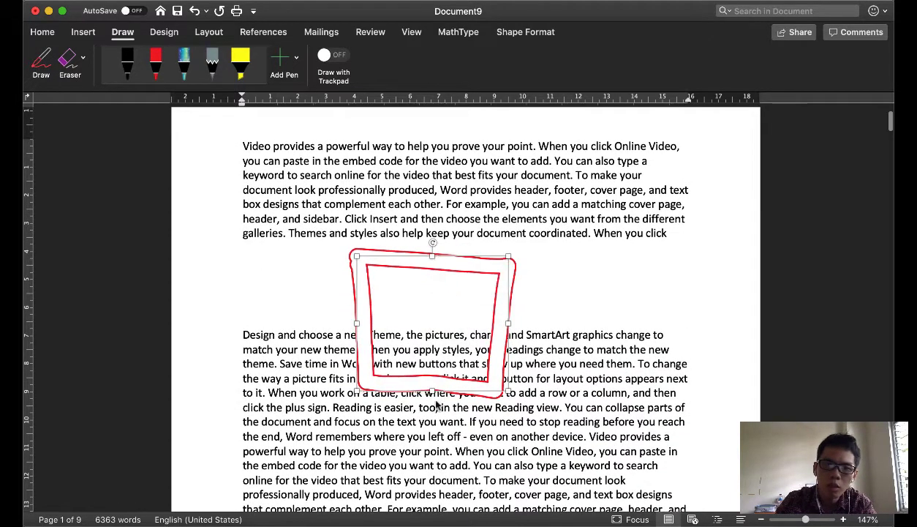
left_click_drag(432, 391, 431, 324)
left_click(302, 349)
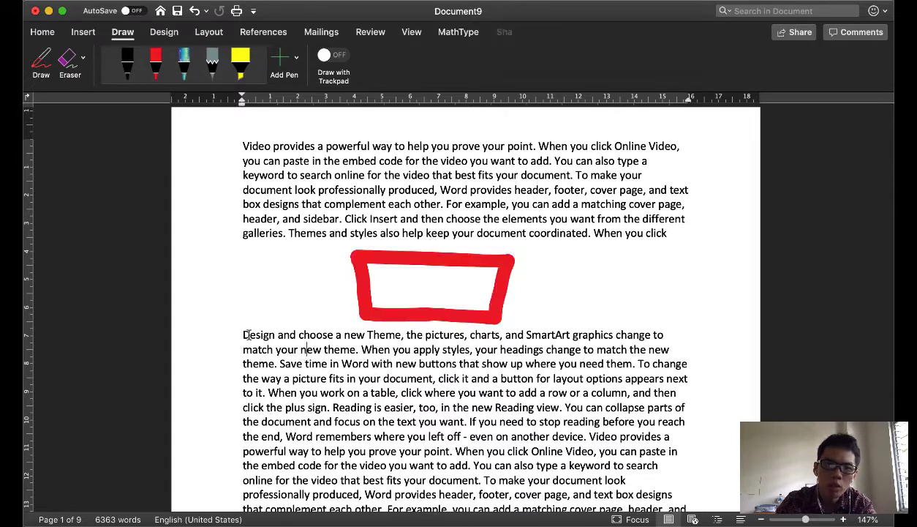
Add the centred caption "Gambar 1. Kotak merah" below the red box, with blank space separating it from the following paragraph
left_click(245, 334)
key("Return")
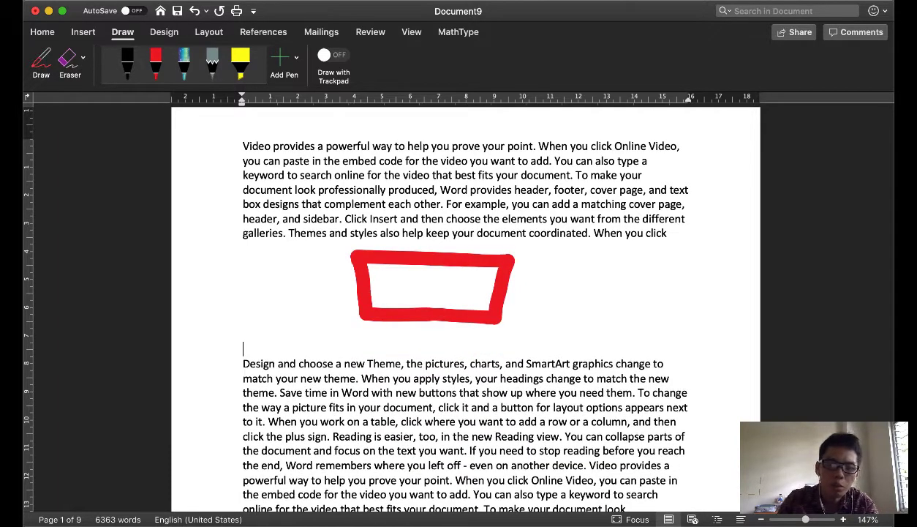
key("Return")
key("Up")
type("Gamba ")
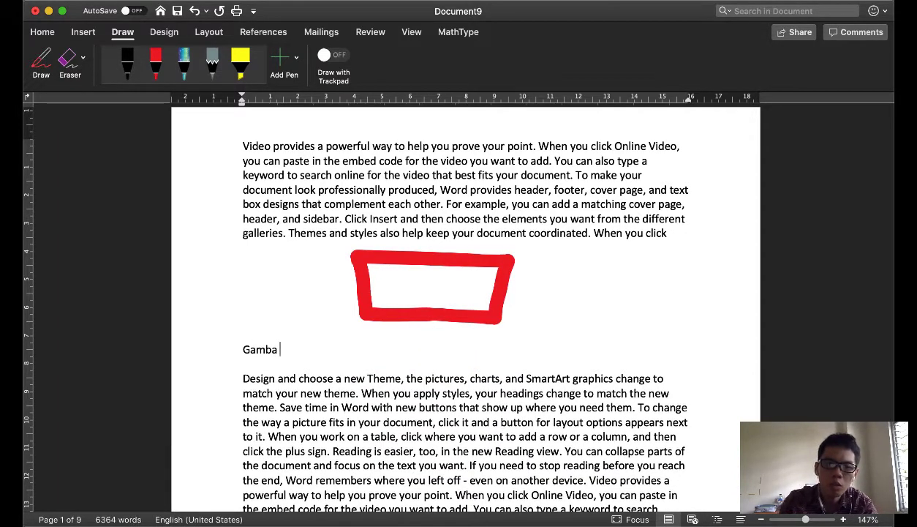
type("r 1.")
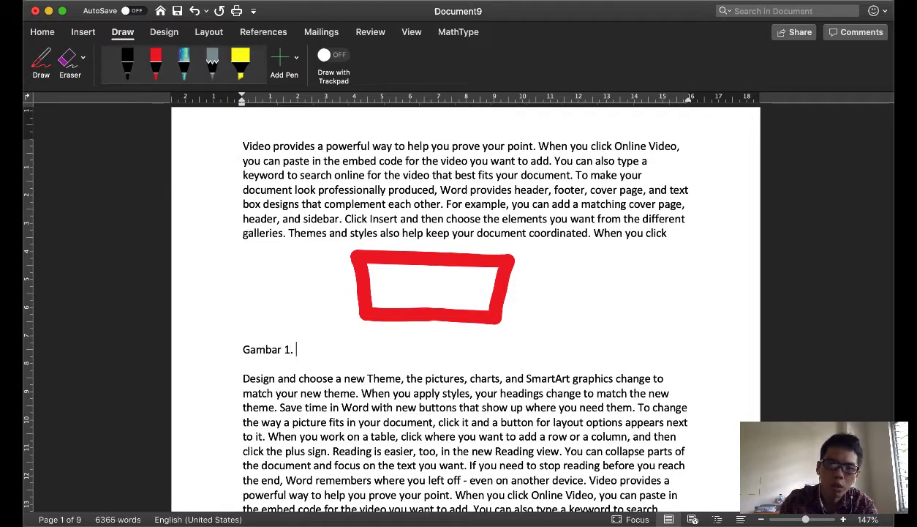
type(" Kotak me")
type("rah")
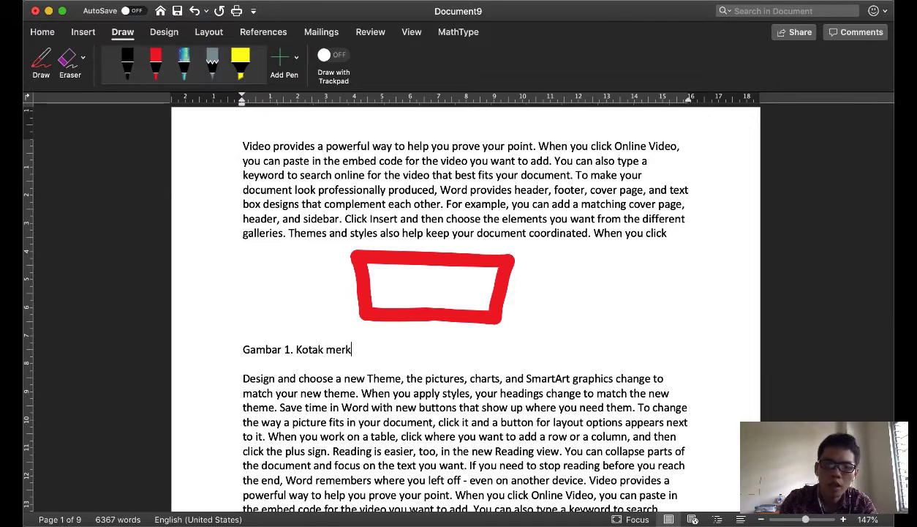
key("Return")
key("super+e")
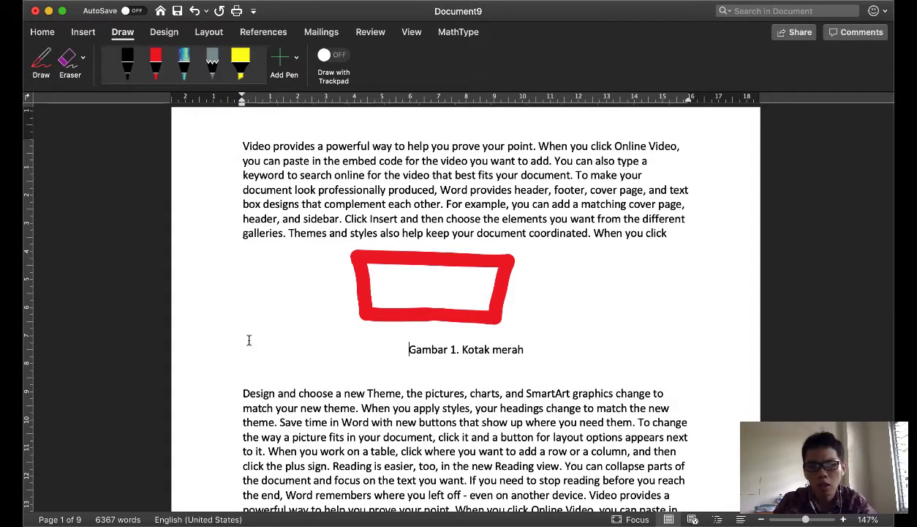
Move the red box sideways so that it is centred above its caption, and deselect it
left_click(471, 264)
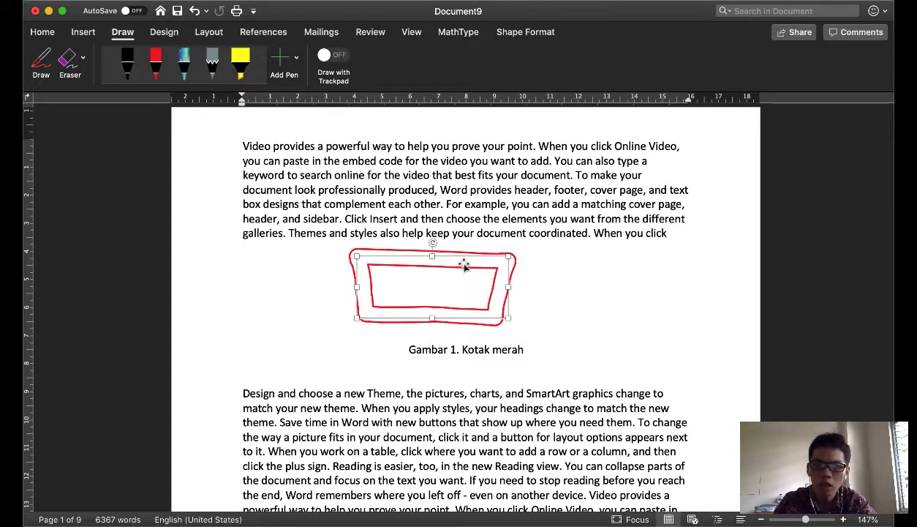
left_click_drag(472, 266, 510, 265)
left_click(620, 356)
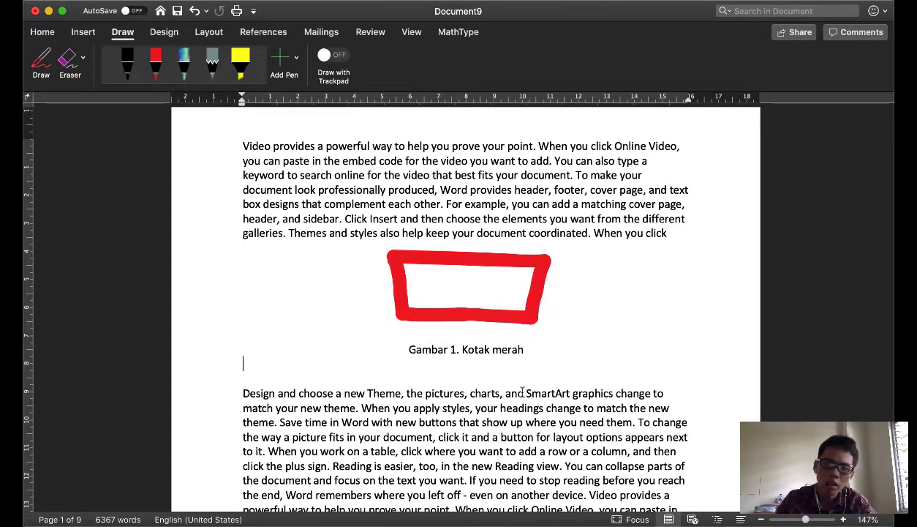
Insert four blank lines on page 2 before the paragraph starting "To change the way a picture fits"
scroll(472, 410, "down", 3)
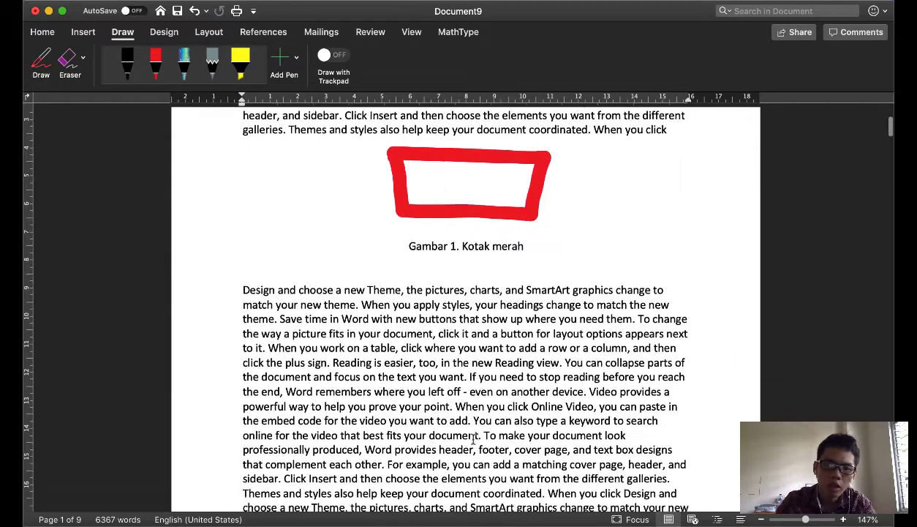
scroll(392, 446, "down", 10)
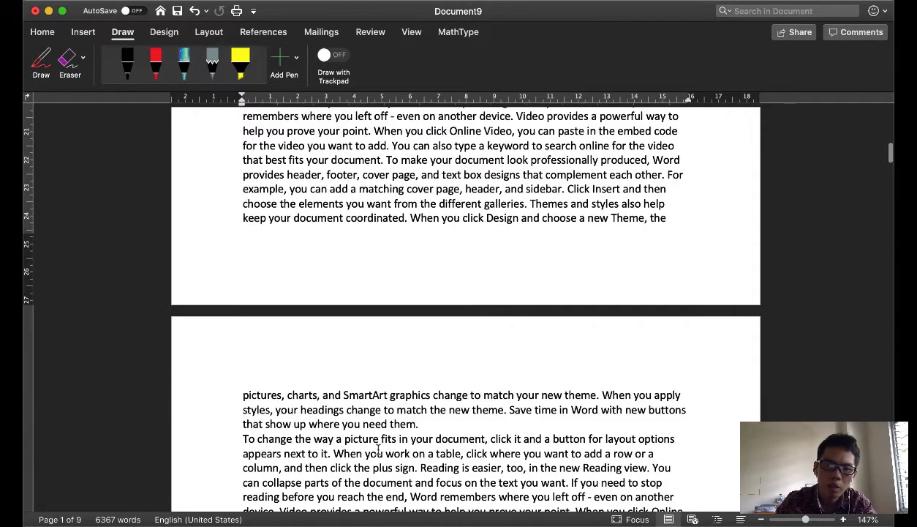
left_click(238, 438)
key("Return")
key("Return")
key("Return")
key("Return")
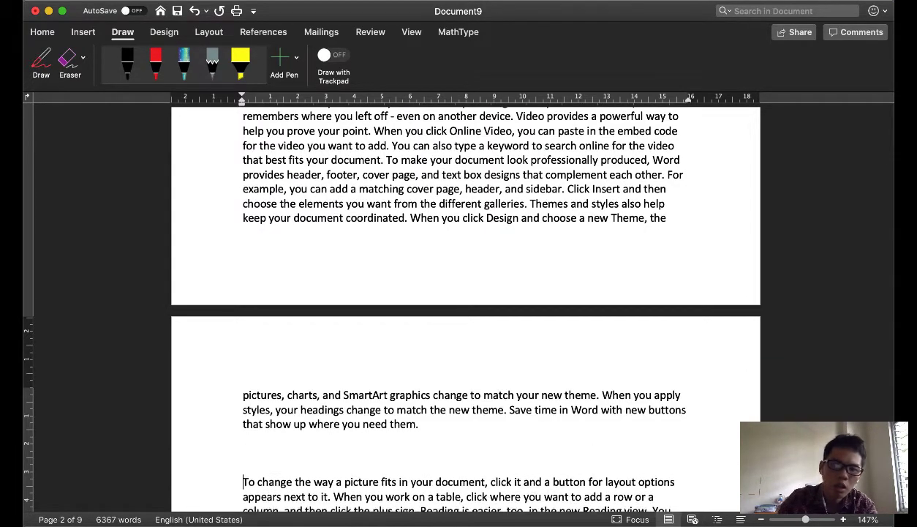
key("Up")
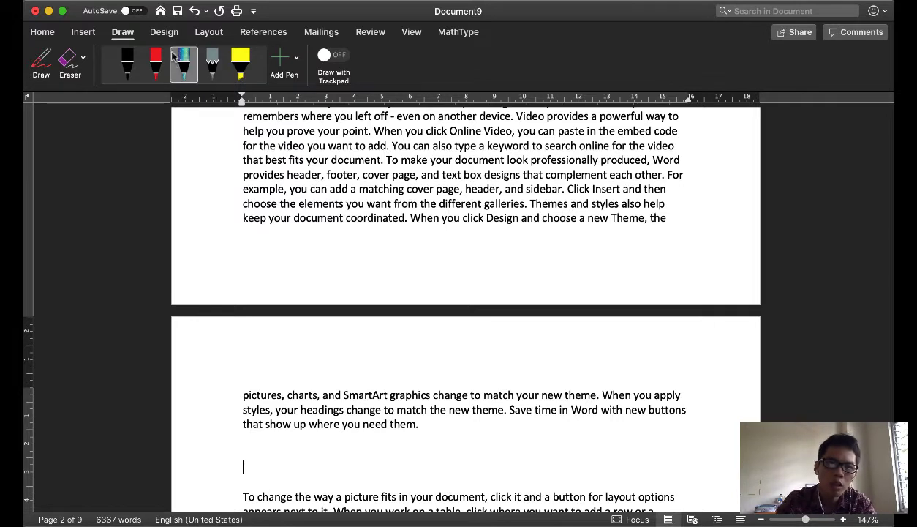
Draw a freehand circle with the multicoloured pen in the blank area on page 2, and leave drawing mode
left_click(176, 59)
mouse_move(468, 438)
left_mouse_down()
mouse_move(404, 436)
mouse_move(389, 469)
mouse_move(466, 492)
mouse_move(474, 438)
mouse_move(449, 433)
left_mouse_up()
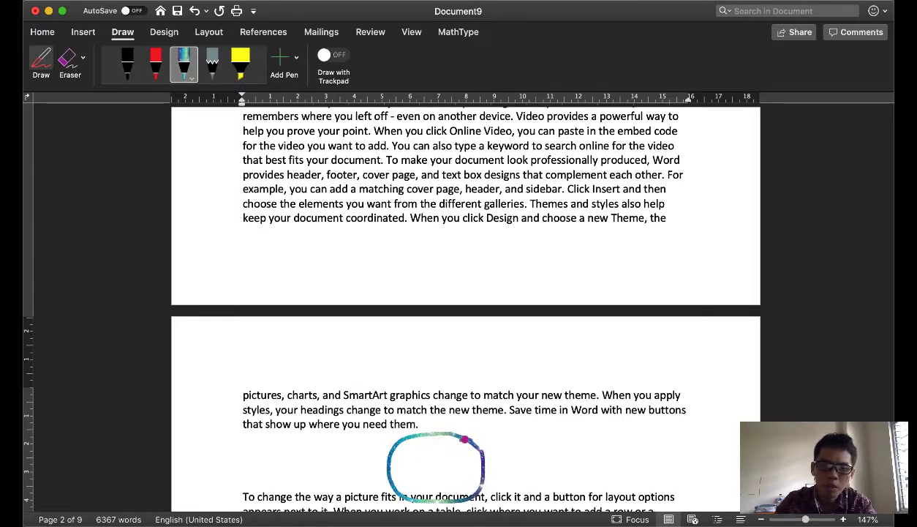
key("Escape")
Add the centred caption "Gambar 2. Lingkaran" below the circle on its own line, and centre the circle above it
key("Return")
key("Return")
key("Return")
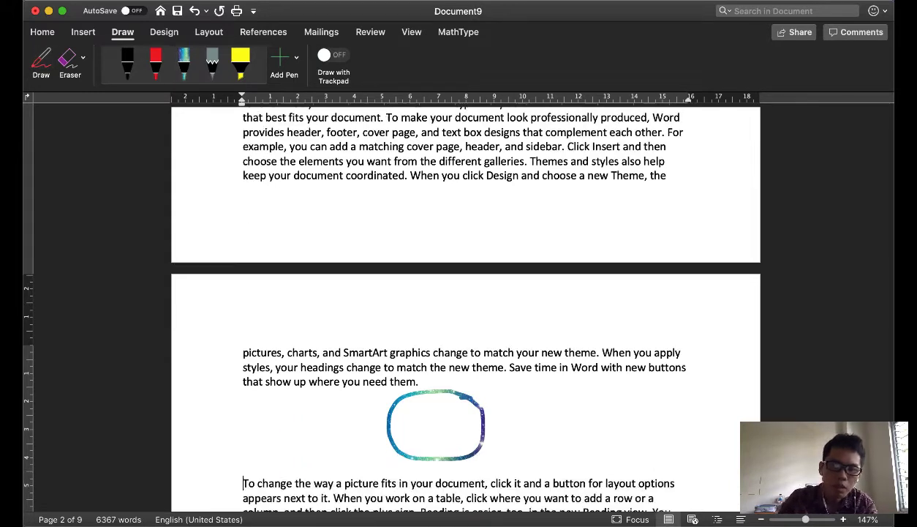
type("G")
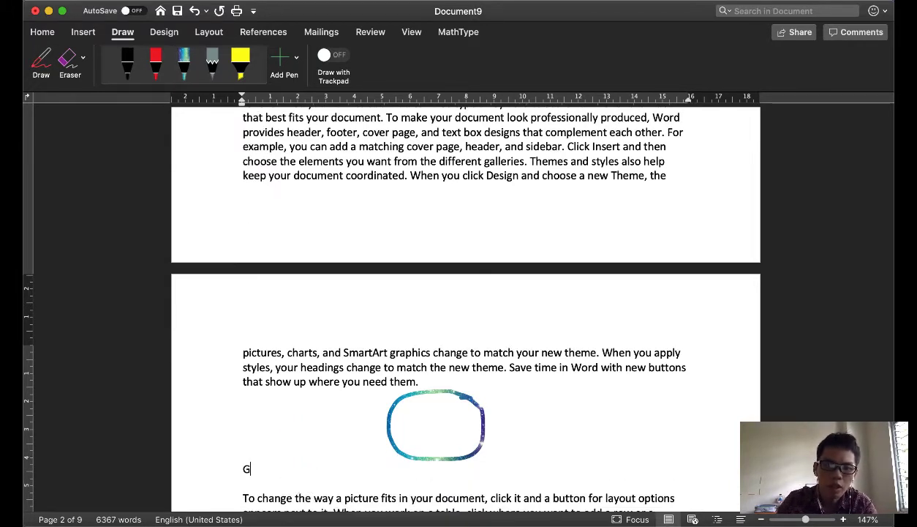
type("ambar 2. Li")
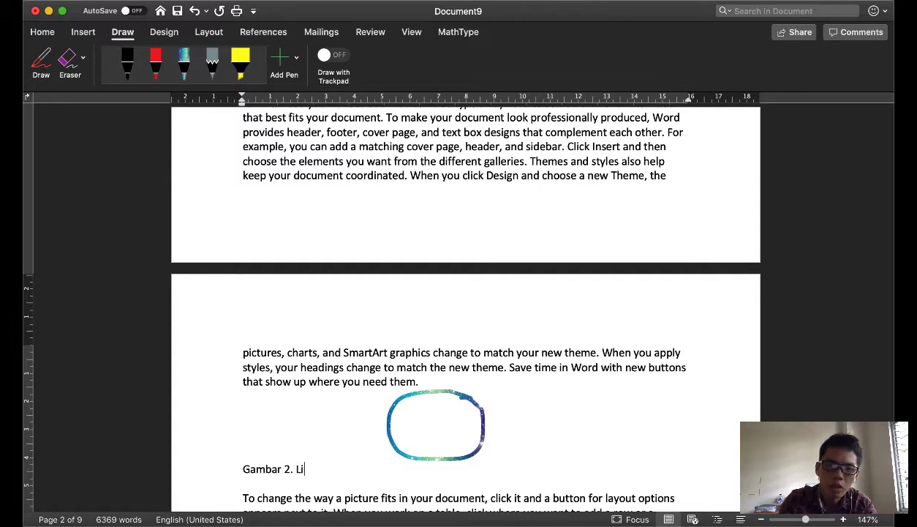
type("ngkaran")
key("super+e")
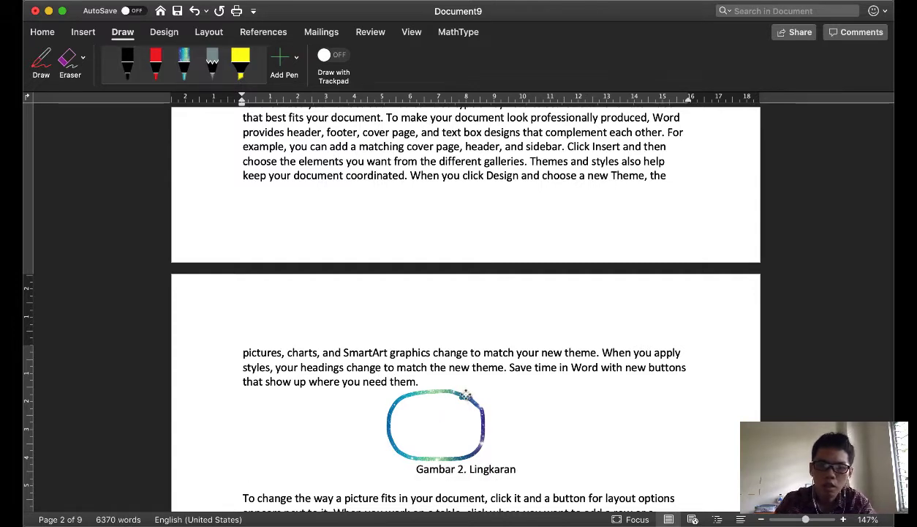
left_click_drag(465, 395, 494, 393)
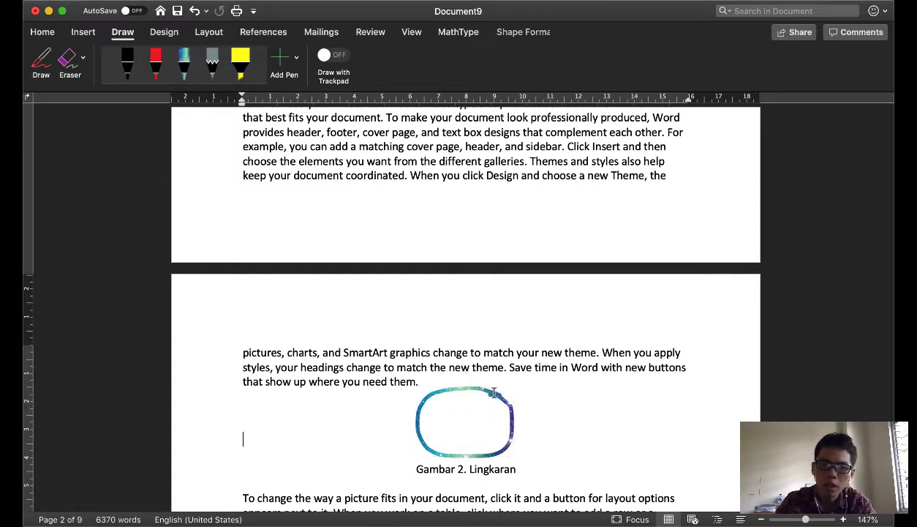
Select the figure number in the circle's caption and compare it with the red box's caption on page 1
left_click(460, 470)
double_click(462, 468)
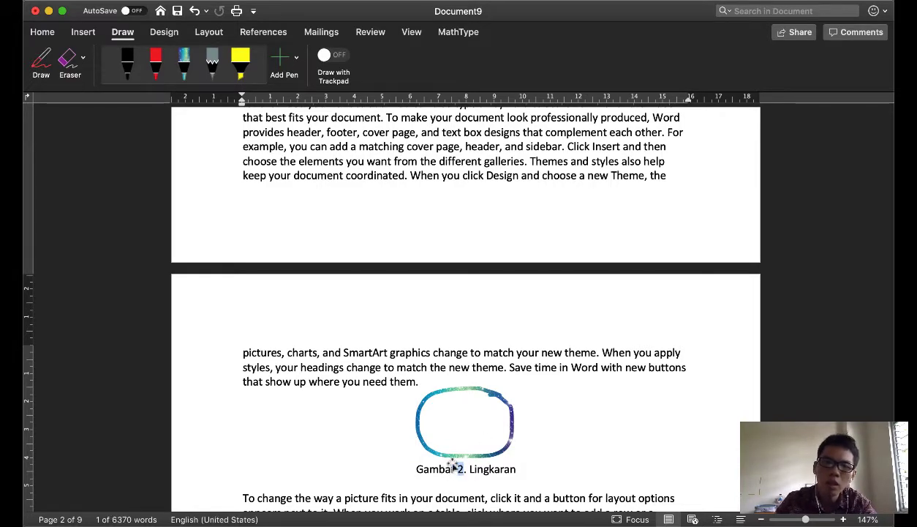
scroll(440, 384, "up", 10)
scroll(440, 388, "up", 2)
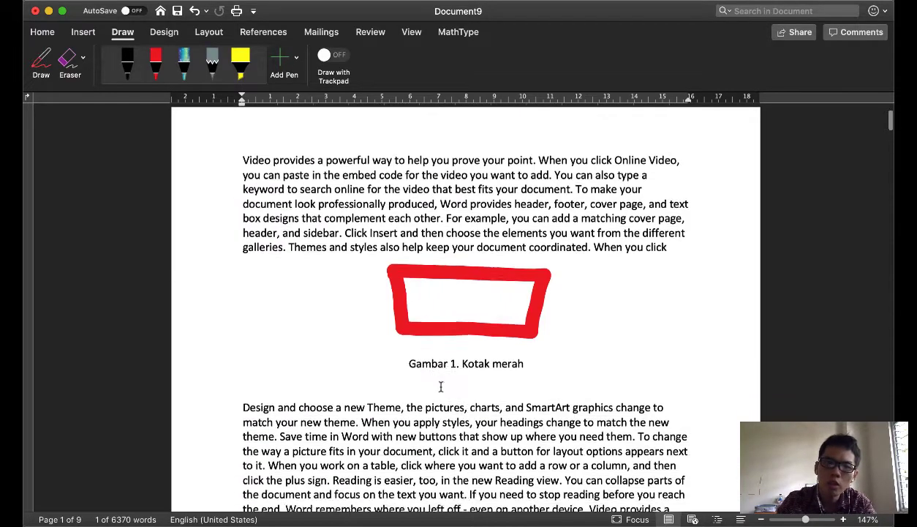
Create a new caption label named "Gambar" and insert its numbered caption at the start of the red box's caption on page 1
scroll(441, 389, "down", 4)
scroll(449, 387, "down", 10)
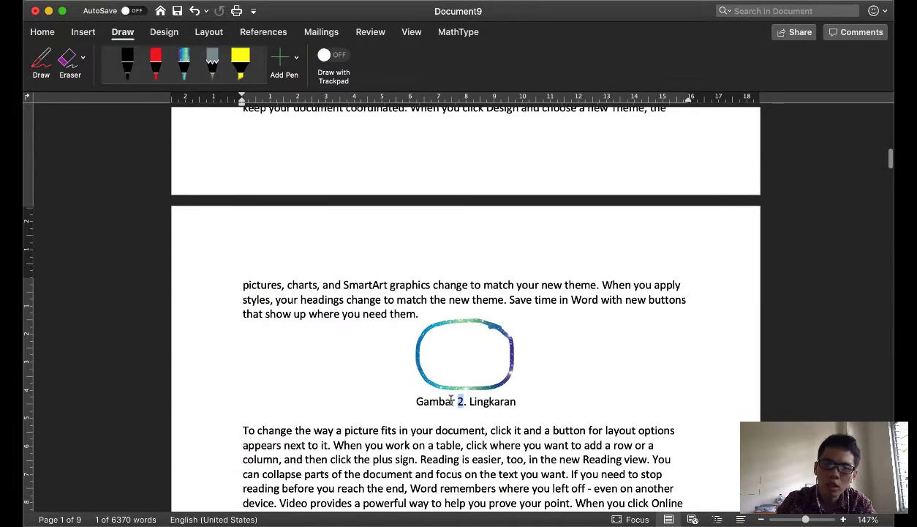
scroll(450, 399, "up", 8)
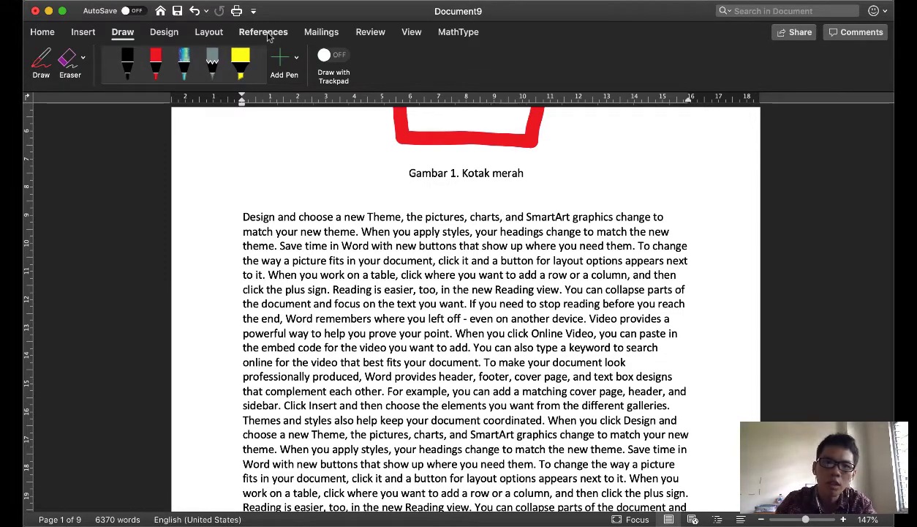
left_click(264, 34)
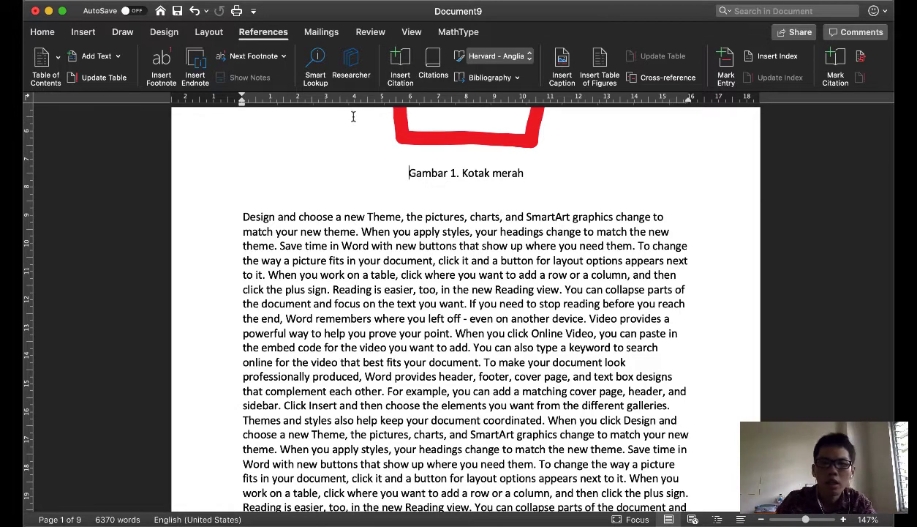
left_click(562, 64)
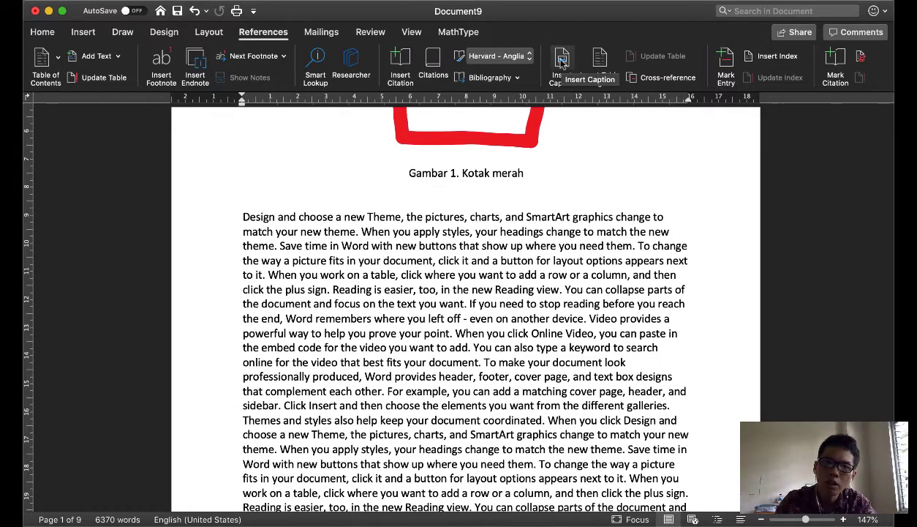
left_click(561, 64)
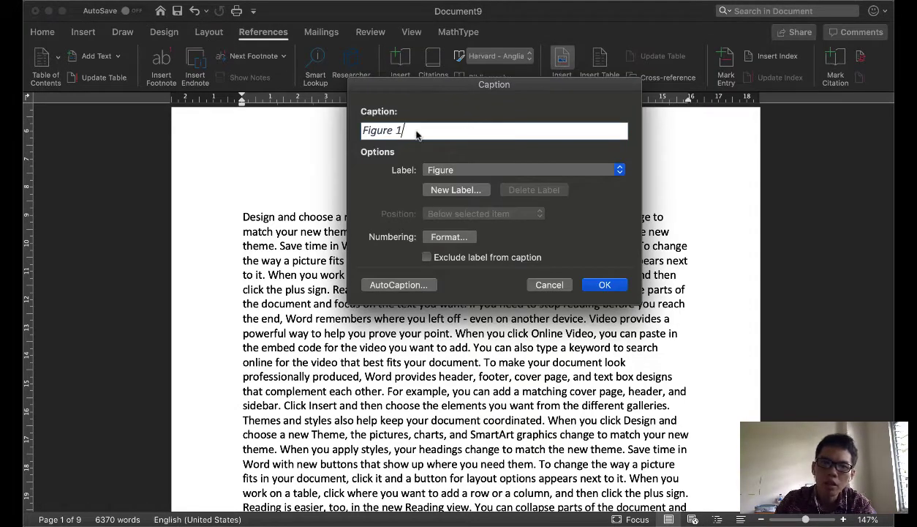
left_click_drag(424, 85, 475, 173)
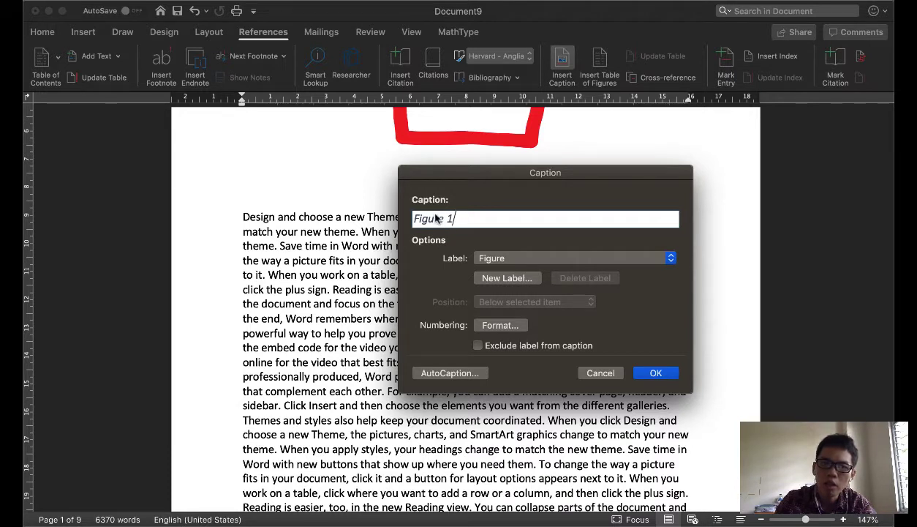
left_click(547, 257)
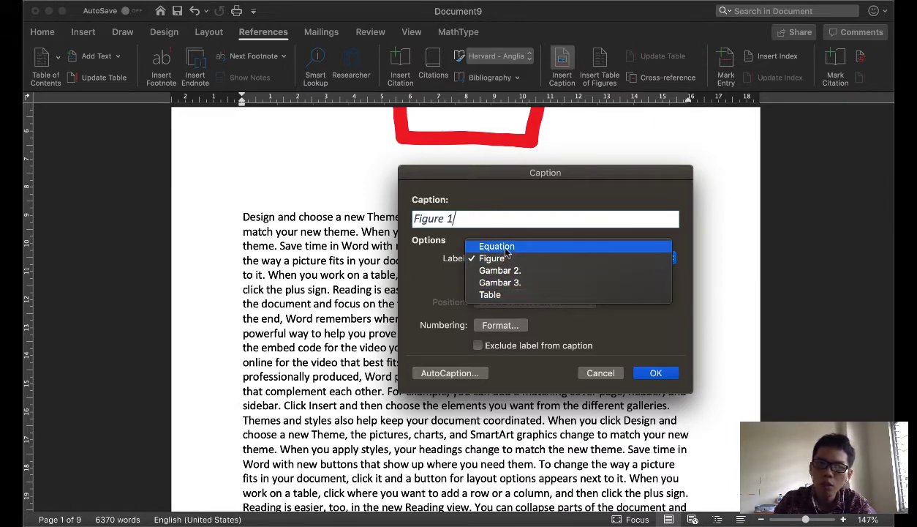
left_click(476, 306)
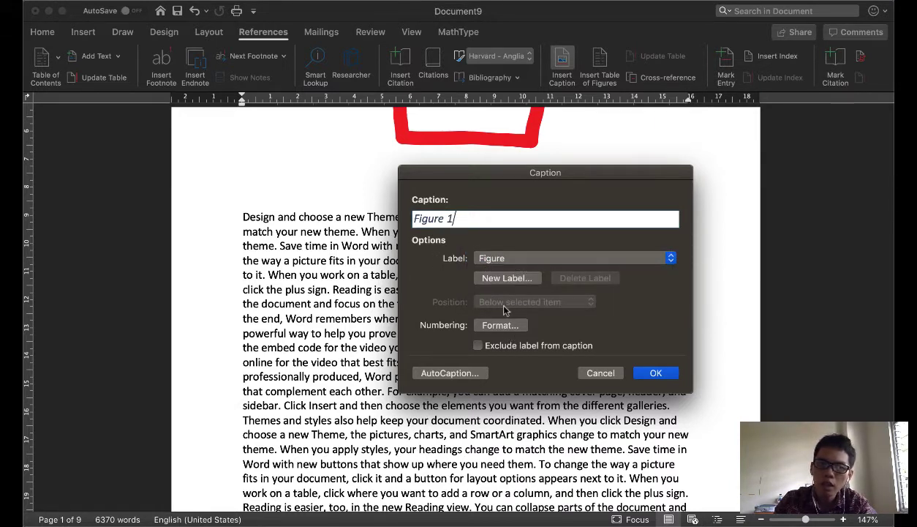
left_click(497, 272)
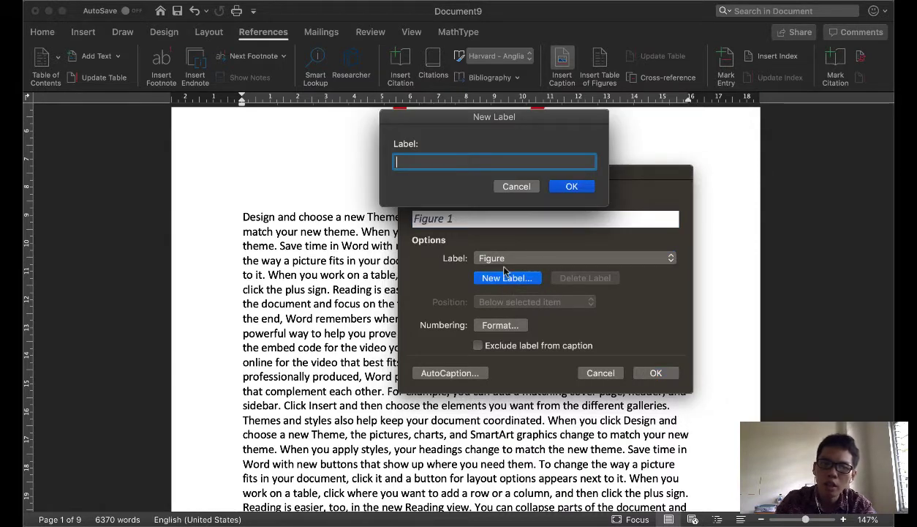
type("Gambar")
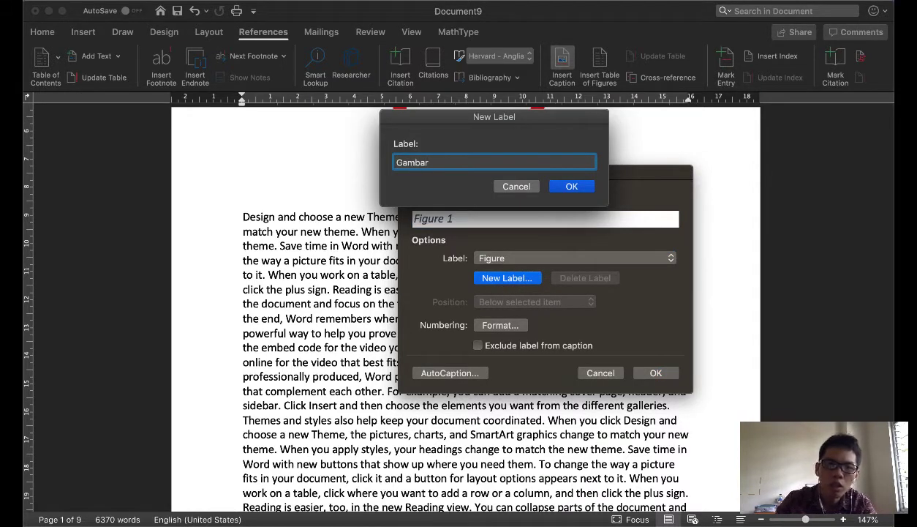
left_click(567, 187)
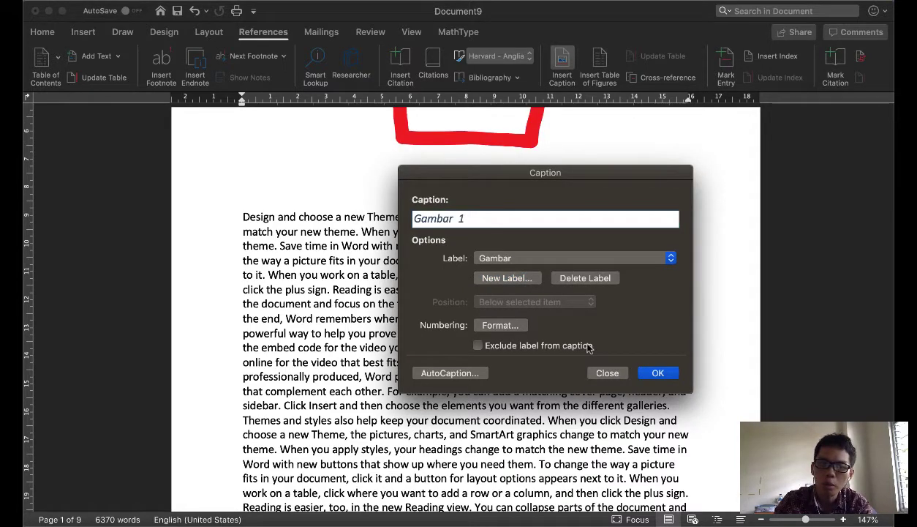
left_click(658, 374)
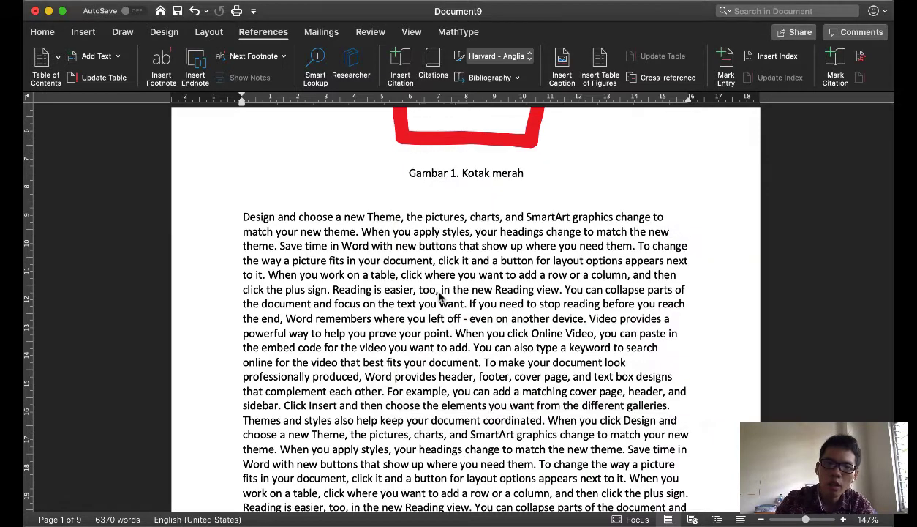
Replace the manually typed "Gambar 1." after the inserted caption number with a period, and centre the red box's caption
key("alt+shift+Right")
key("alt+shift+Right")
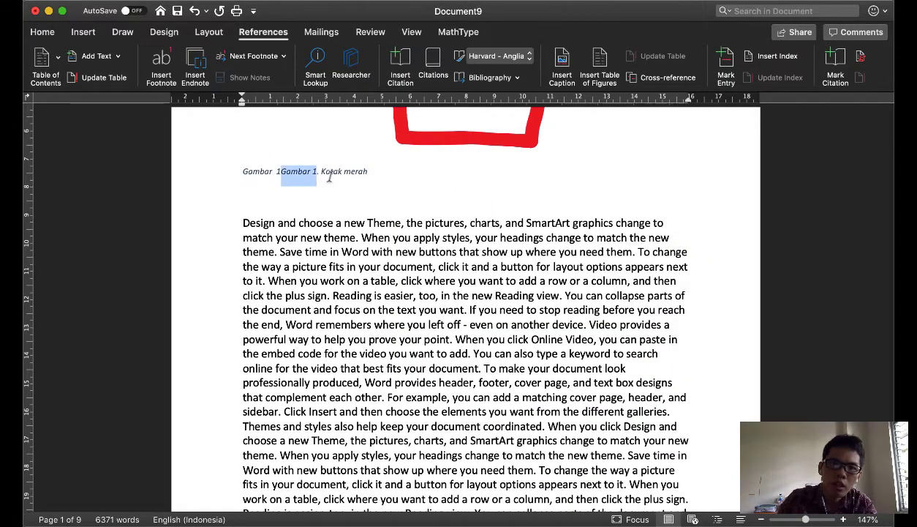
key("alt+shift+Right")
key("BackSpace")
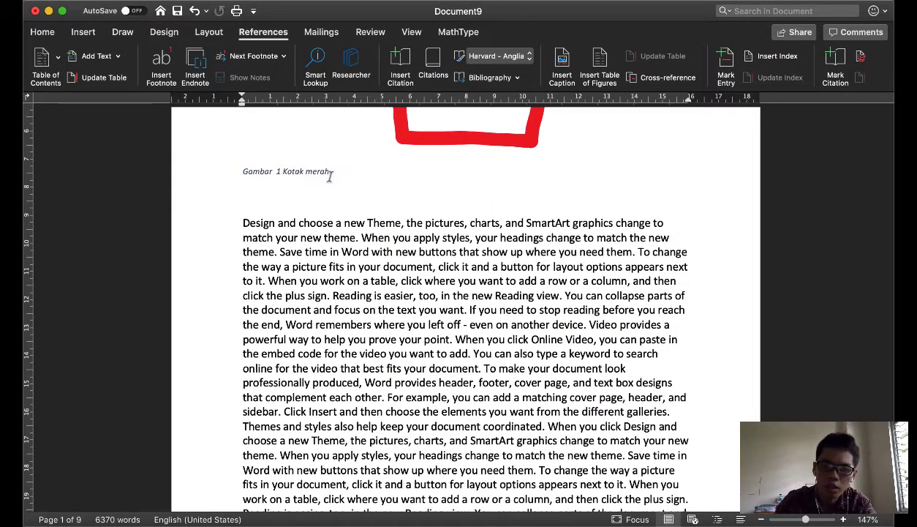
type(".")
key("super+e")
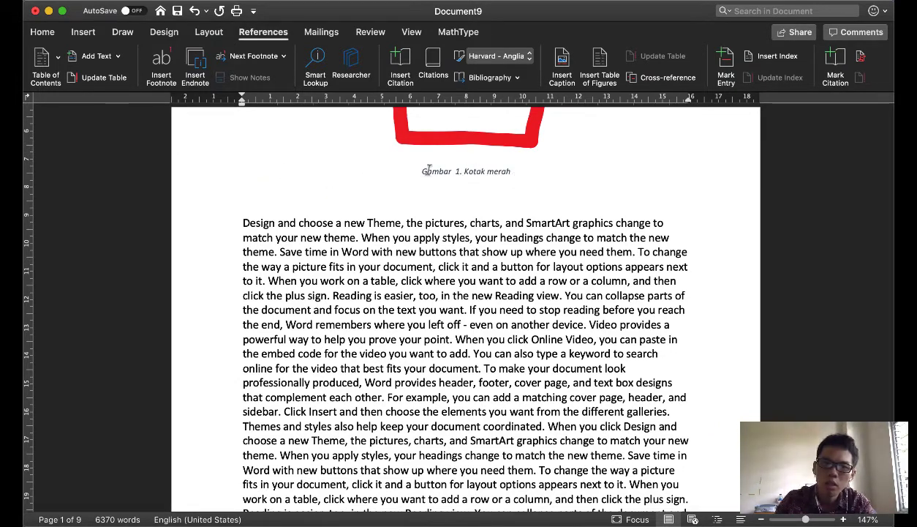
Delete the blank line between the red box's caption and the paragraph starting "Design and choose a new Theme"
left_click_drag(462, 171, 499, 170)
left_click(474, 210)
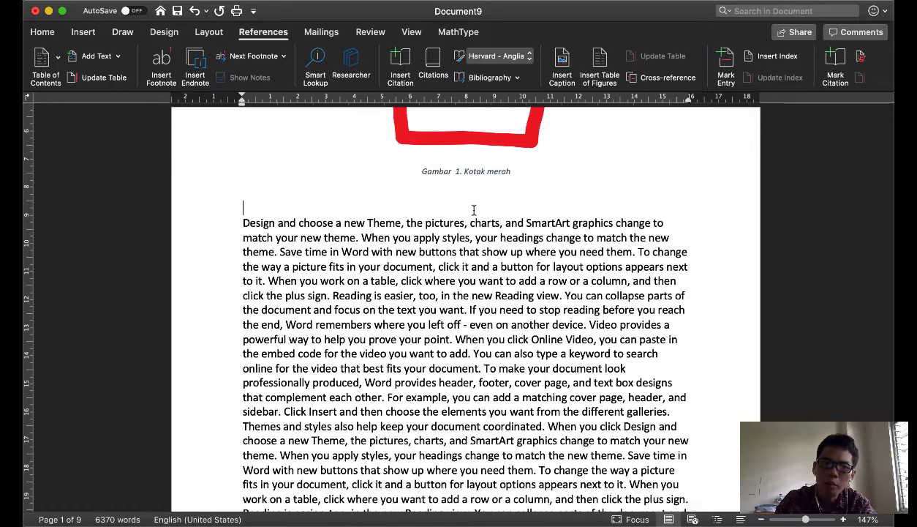
key("BackSpace")
Replace the typed "Gambar 2." in the circle's caption on page 2 with an automatically numbered "Gambar" caption followed by a period, and centre it
scroll(462, 327, "down", 10)
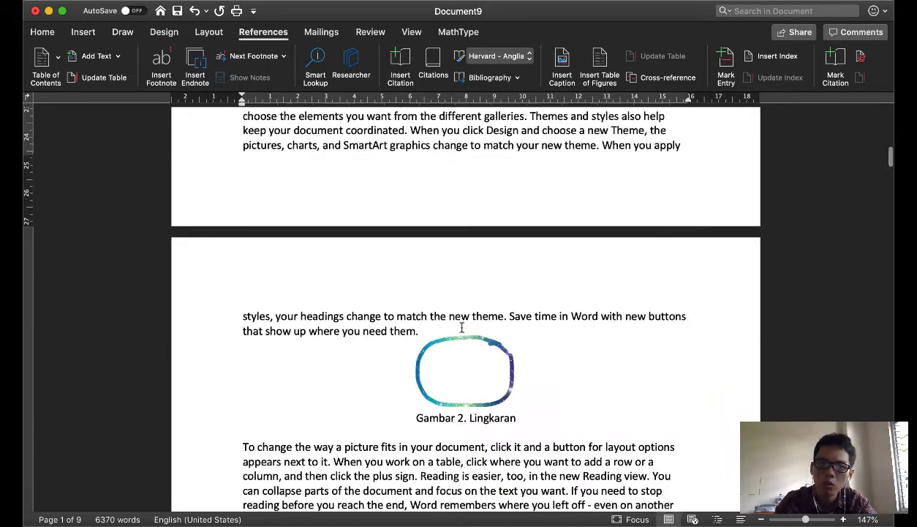
left_click_drag(414, 278, 464, 278)
key("BackSpace")
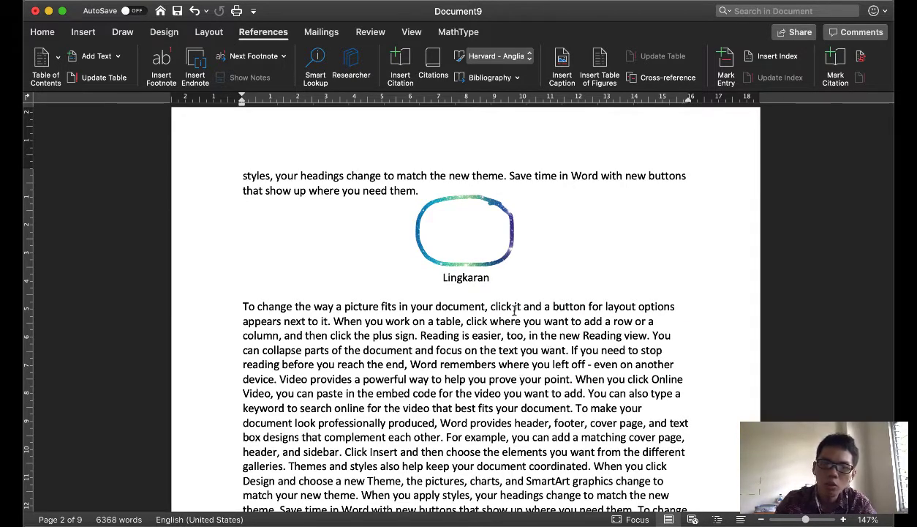
scroll(506, 308, "down", 1)
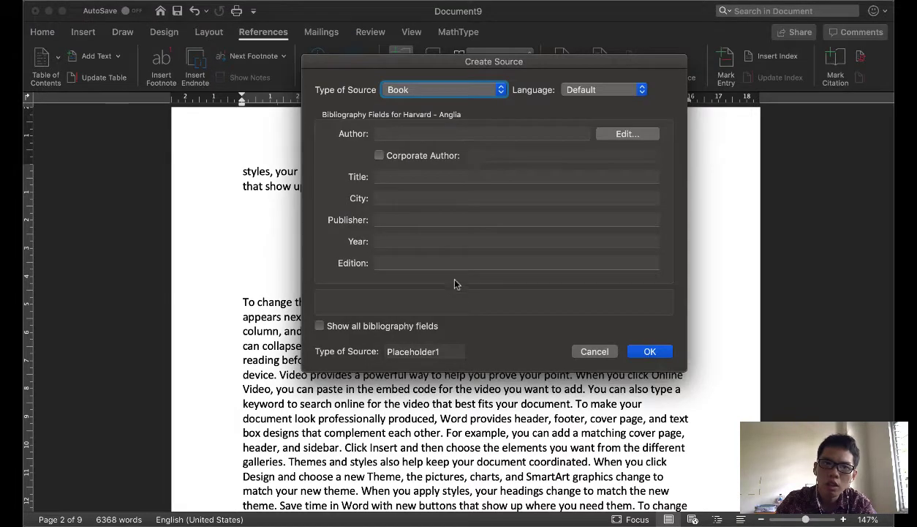
key("Escape")
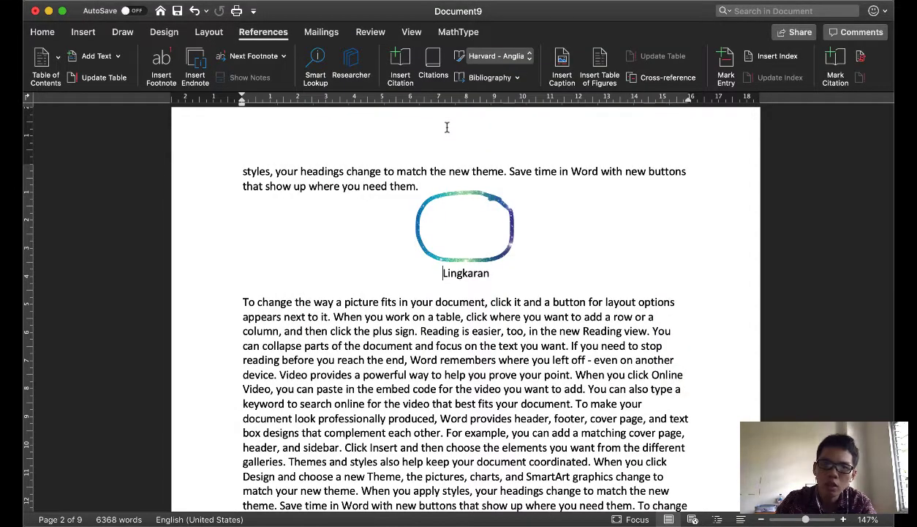
left_click(562, 62)
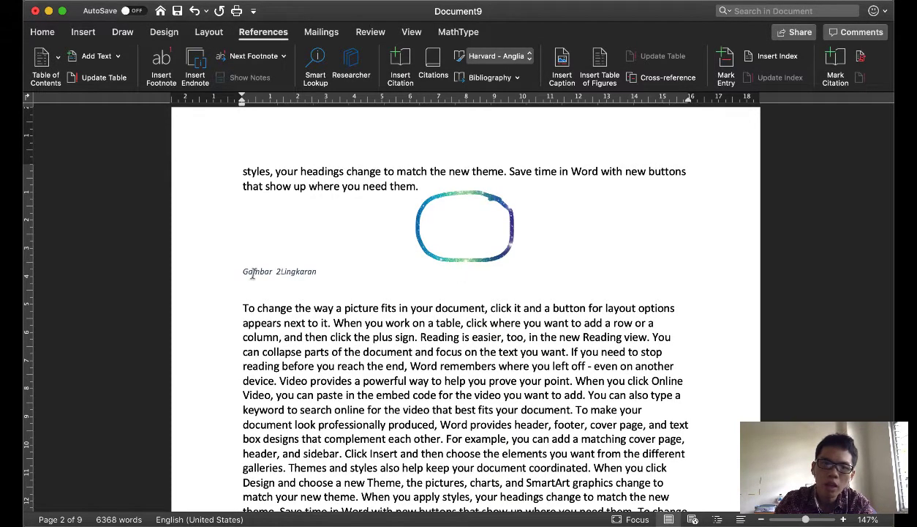
type(".")
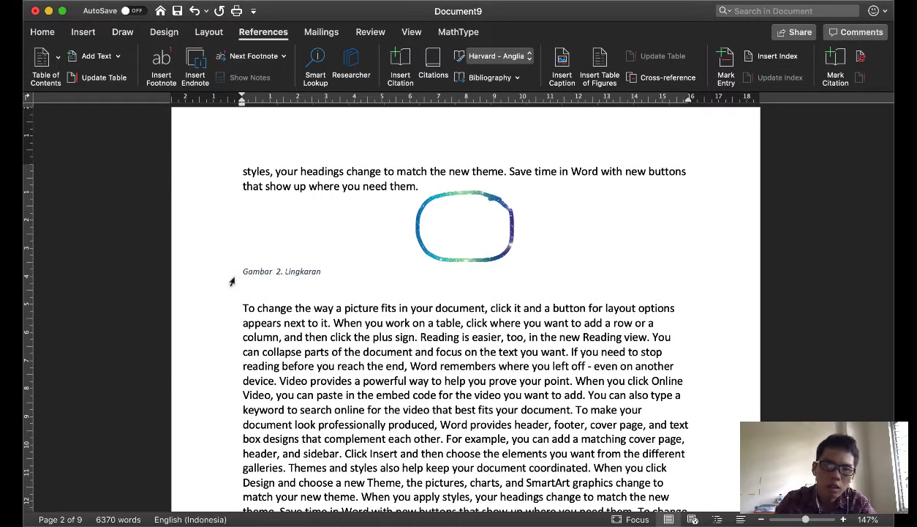
key("super+e")
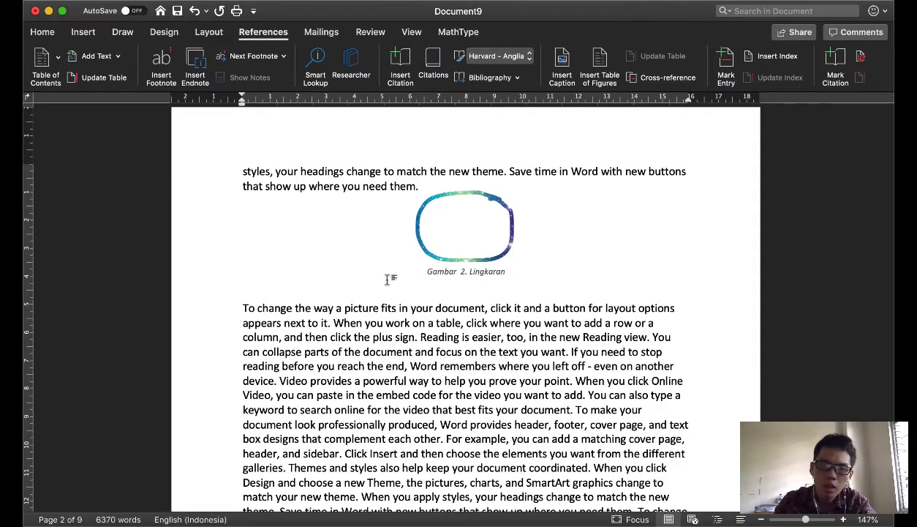
Split the page 1 text before "Reading is easier, too" and insert three blank lines there
scroll(480, 282, "up", 10)
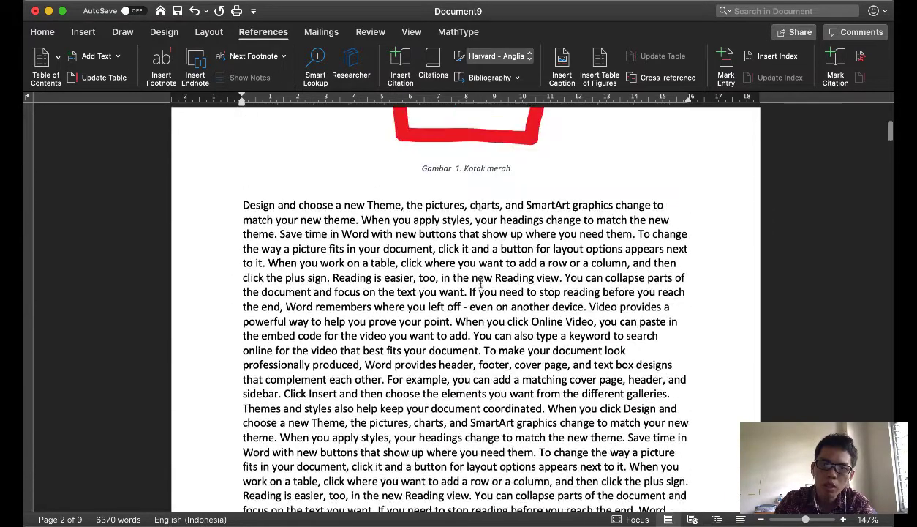
scroll(472, 286, "down", 5)
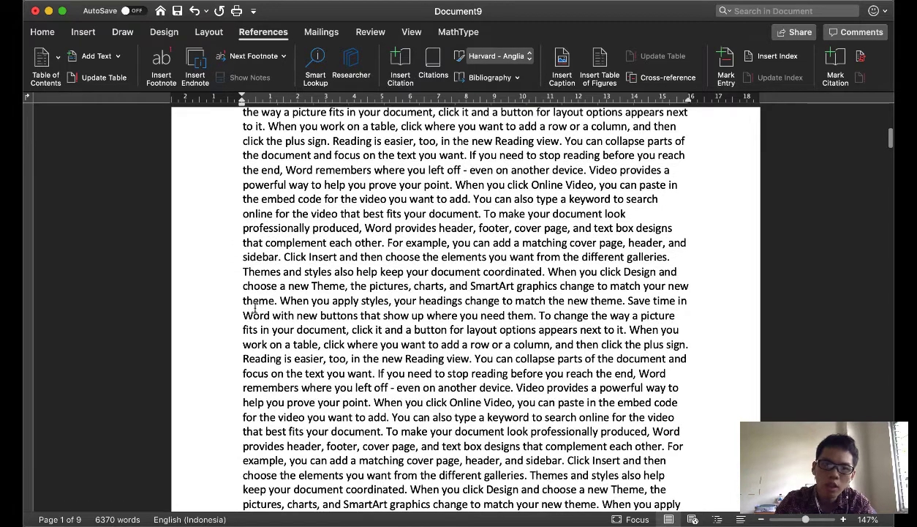
scroll(255, 307, "down", 3)
left_click(244, 252)
key("Return")
key("Return")
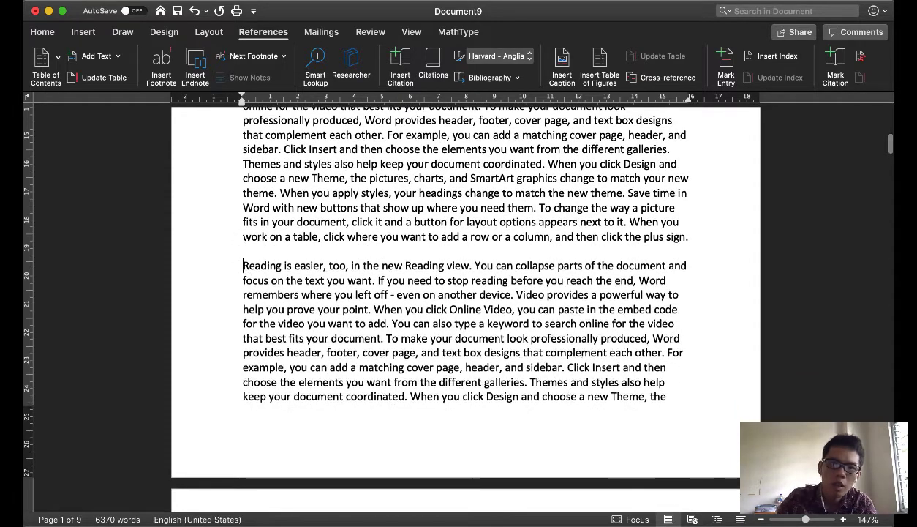
key("Return")
key("Up")
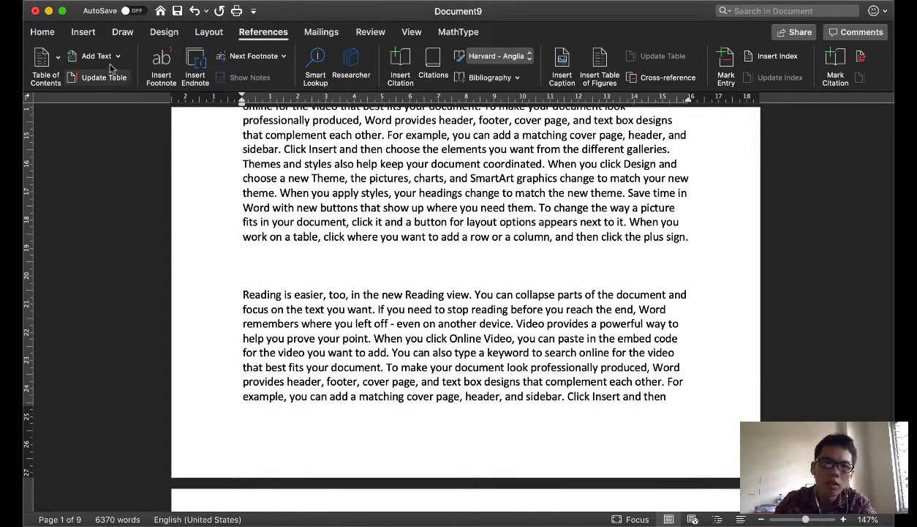
Draw a freehand triangle with the black pen in the blank area on page 1, and leave drawing mode
left_click(120, 33)
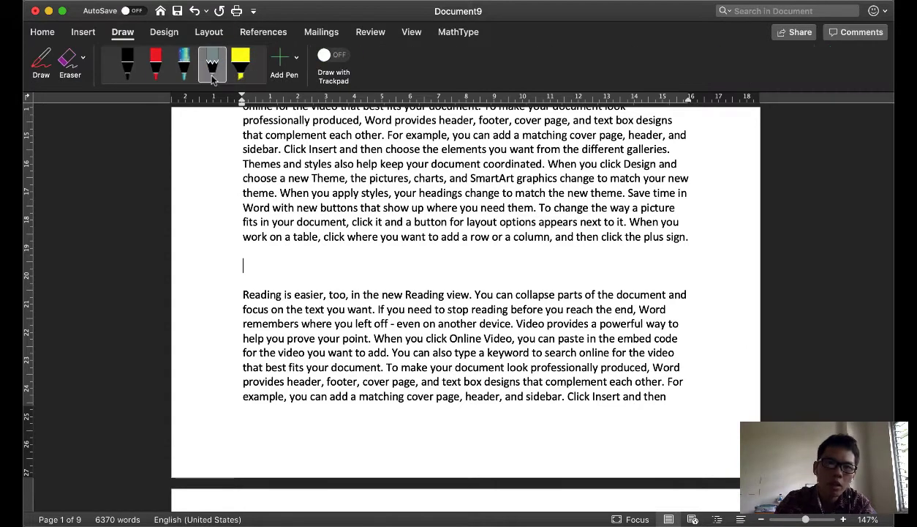
left_click(127, 65)
mouse_move(476, 254)
left_mouse_down()
mouse_move(400, 302)
mouse_move(501, 305)
mouse_move(492, 276)
left_mouse_up()
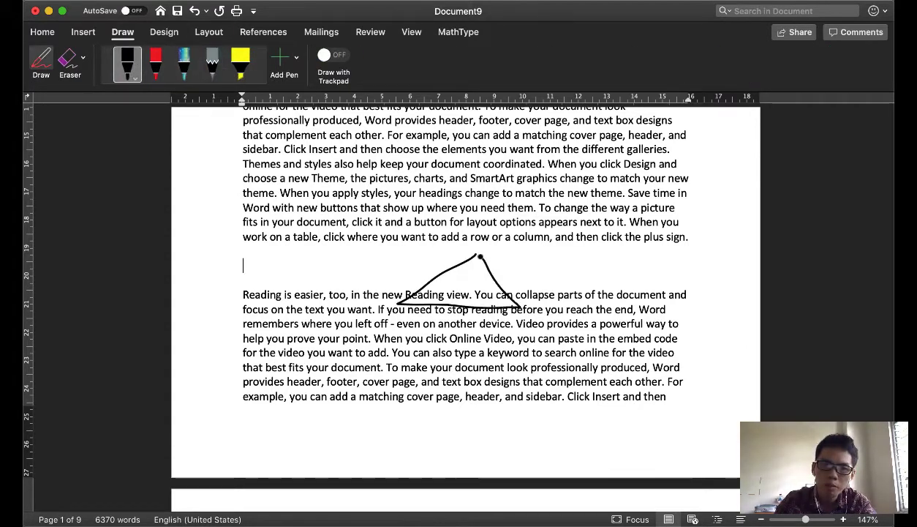
key("Escape")
Insert four more blank lines before "Reading is easier, too" to move the text clear of the triangle
key("Down")
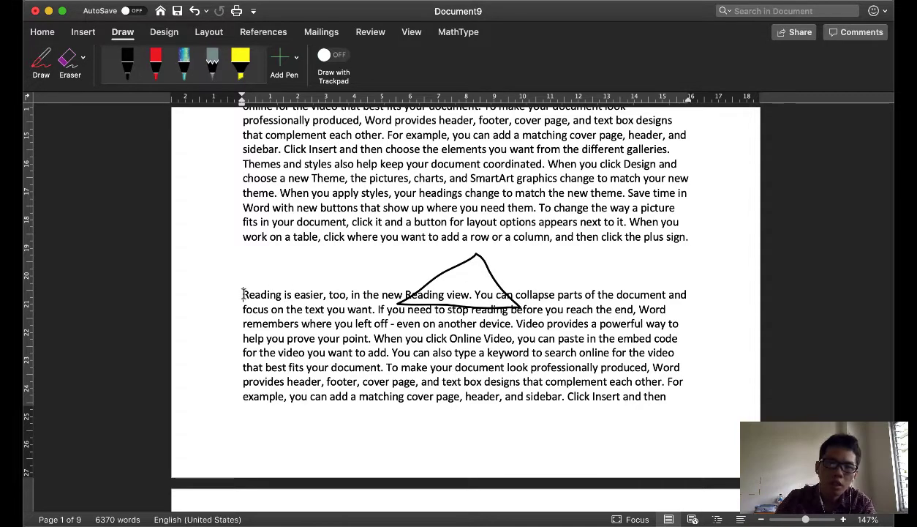
key("Return")
key("Return")
key("Return")
key("Return")
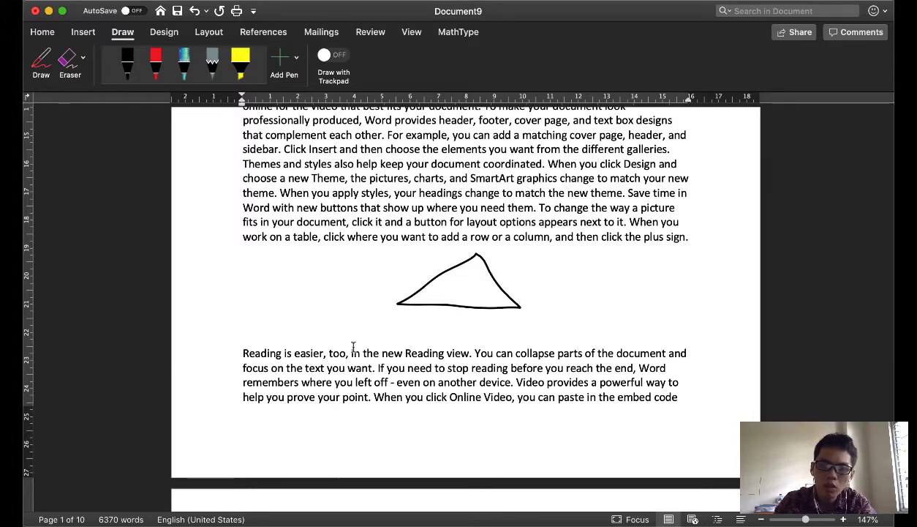
Insert an automatically numbered "Gambar" caption on the blank line below the black triangle on page 1
scroll(353, 347, "up", 6)
scroll(353, 346, "down", 5)
scroll(353, 347, "down", 10)
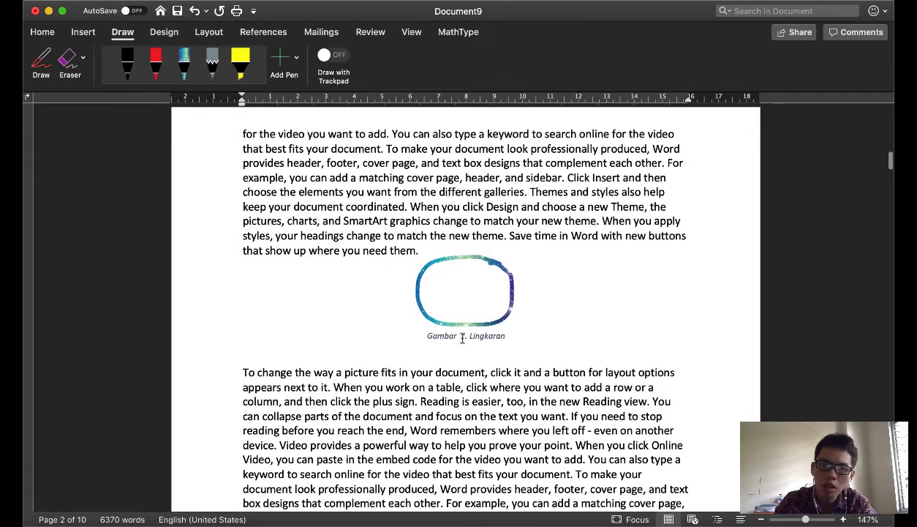
scroll(468, 336, "up", 8)
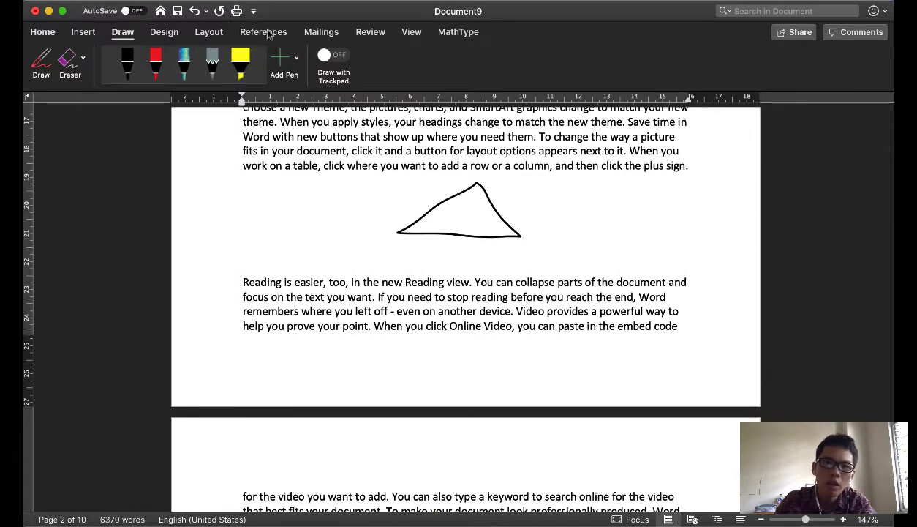
left_click(264, 31)
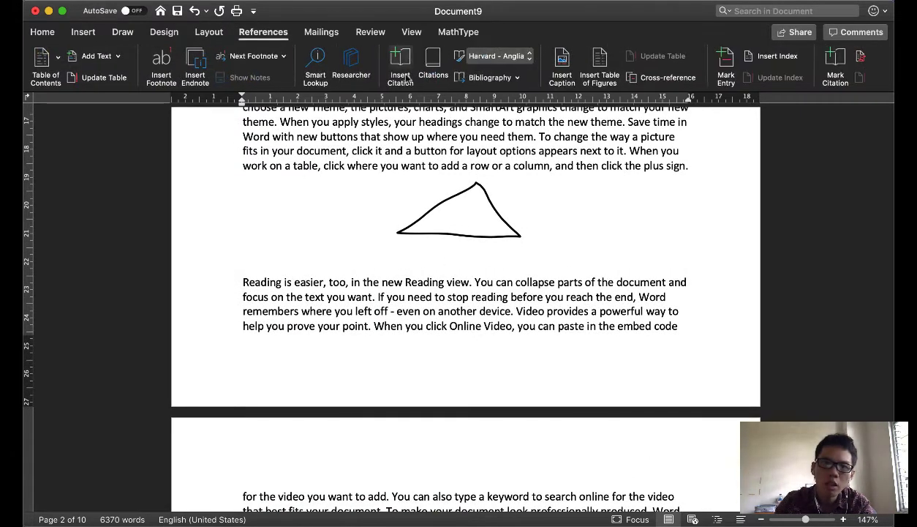
left_click(561, 65)
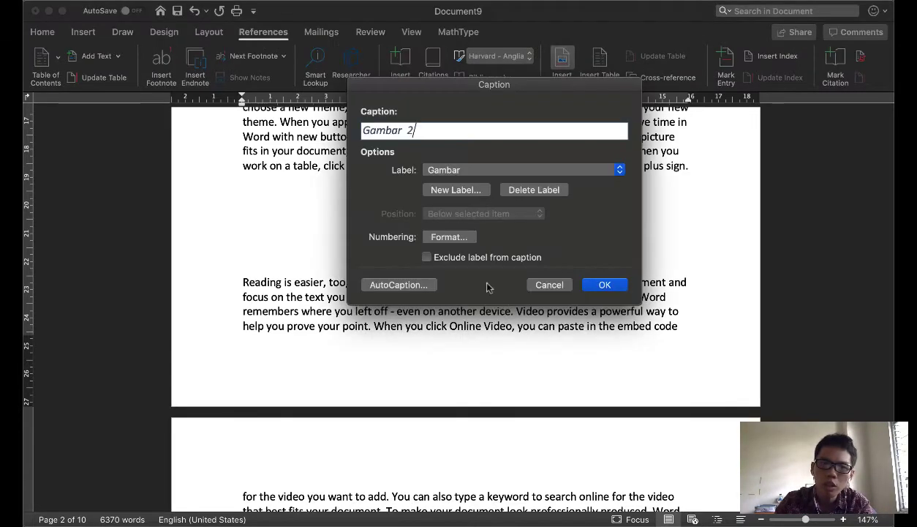
left_click(601, 284)
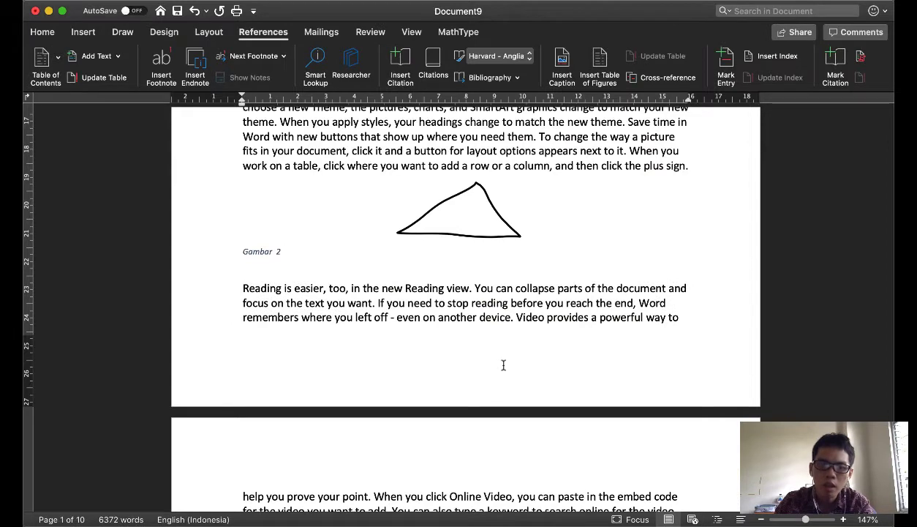
Centre the black triangle's caption and append ". Segitiga hitam" after its number
key("super+e")
type(". Seg")
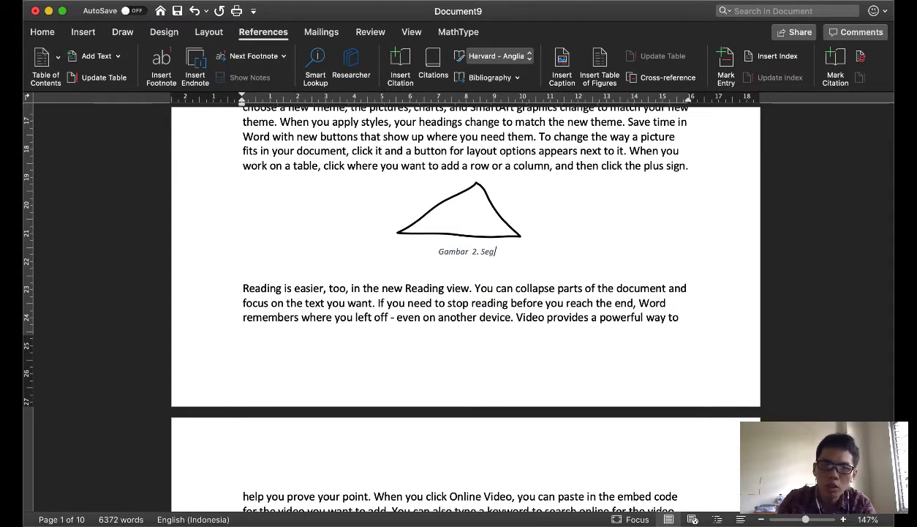
type("itai")
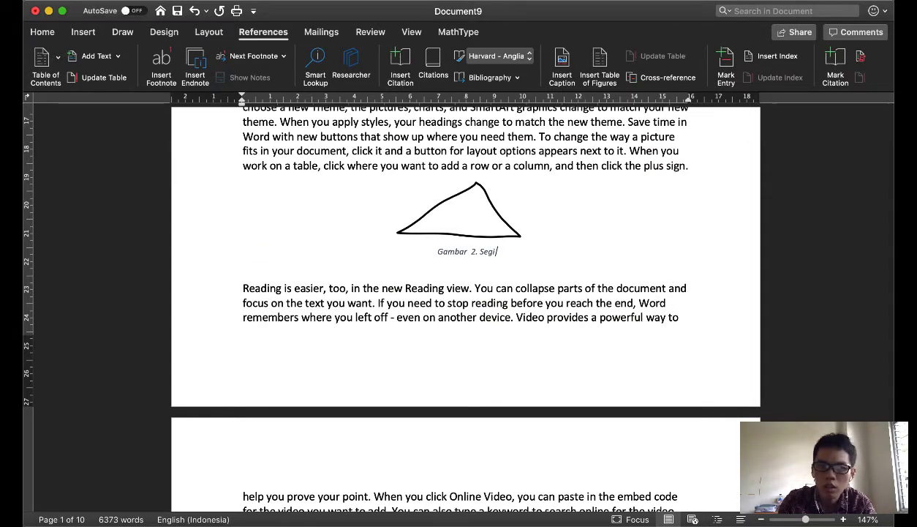
type("ga hitam")
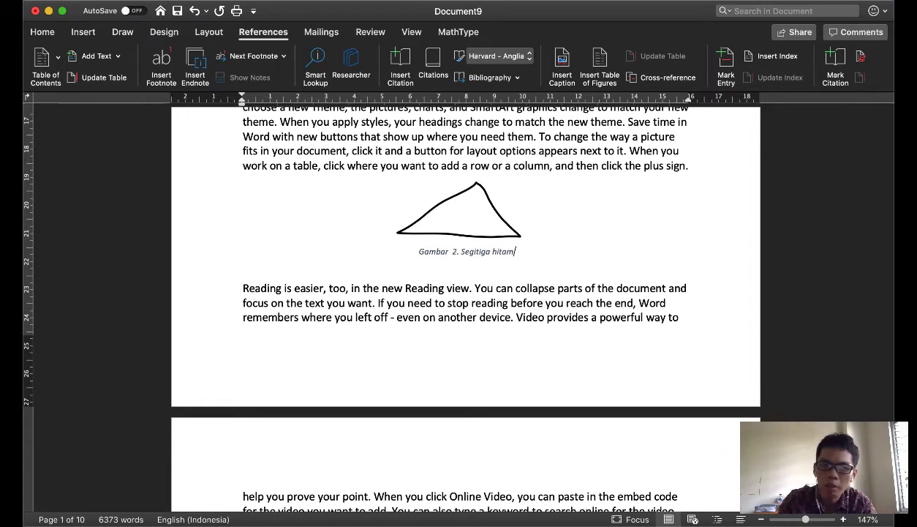
Compare the caption numbering of the triangle on page 1 with that of the circle on page 2
scroll(437, 393, "down", 10)
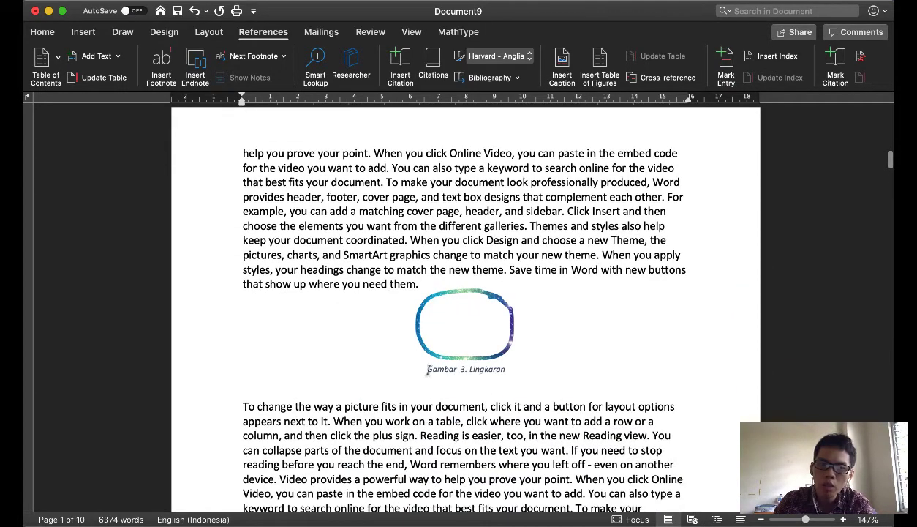
left_click_drag(427, 370, 463, 370)
left_click(492, 386)
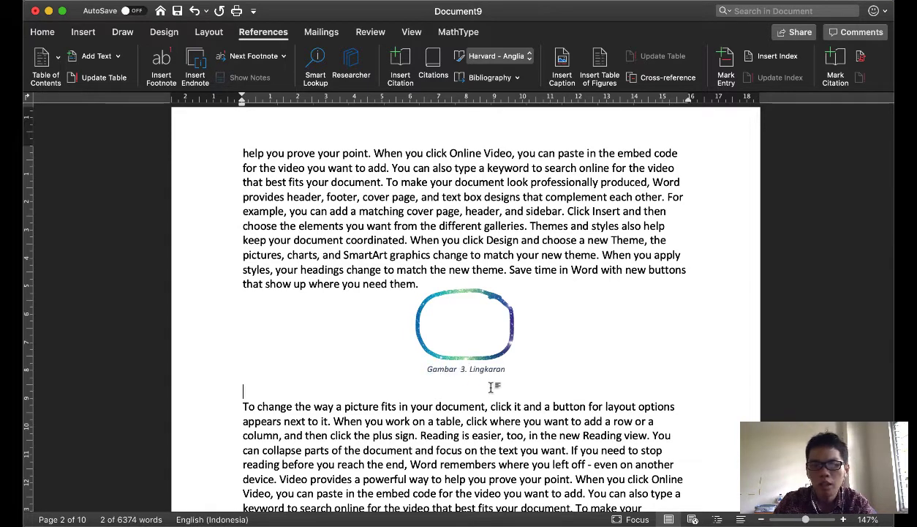
scroll(484, 382, "up", 1)
scroll(483, 382, "up", 10)
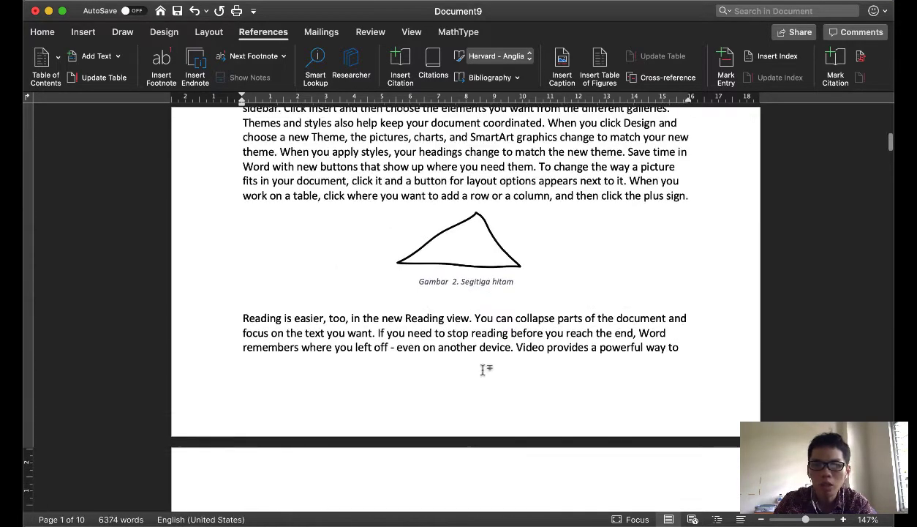
scroll(472, 338, "down", 12)
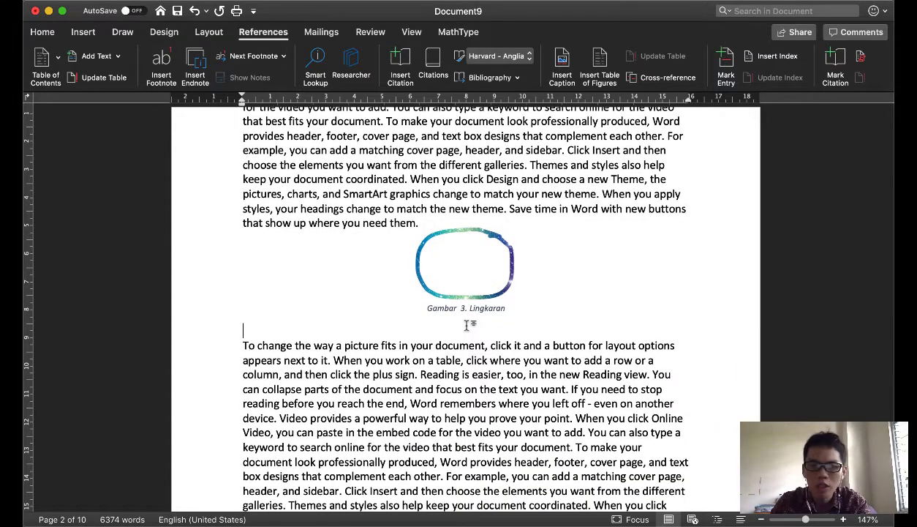
scroll(465, 324, "up", 10)
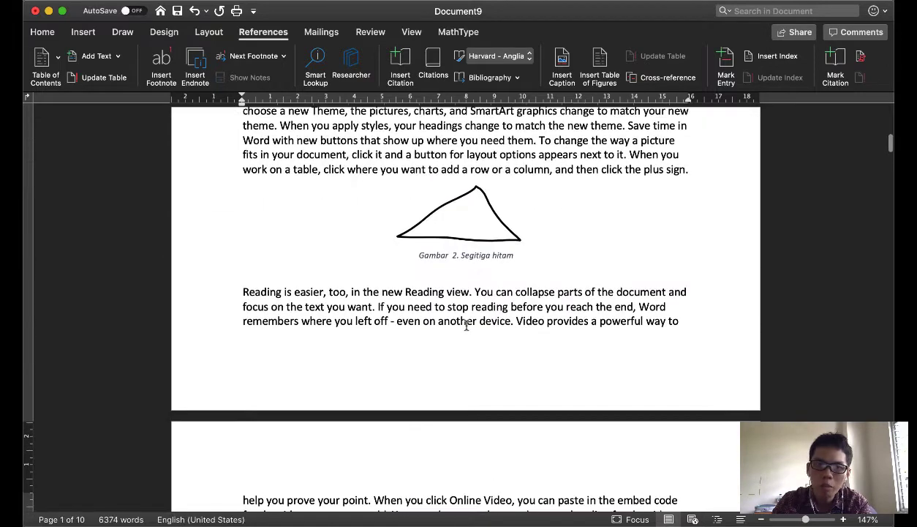
scroll(466, 325, "up", 3)
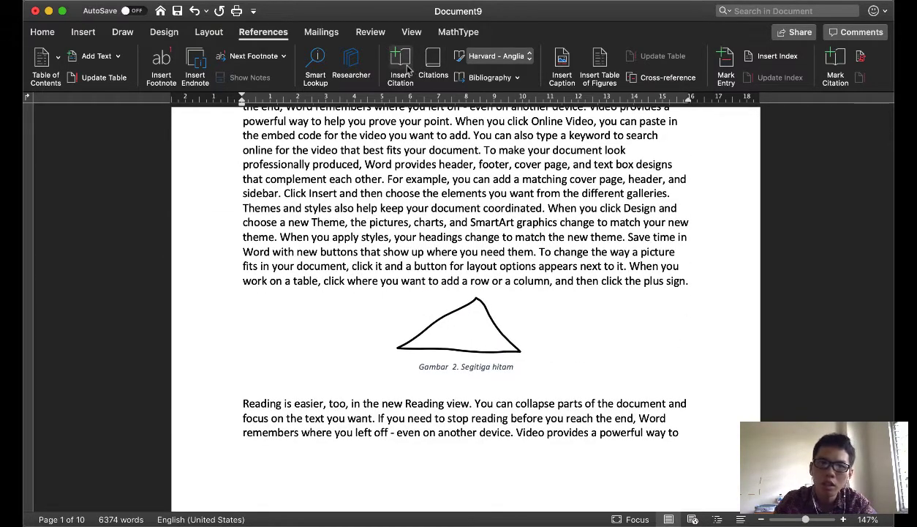
scroll(479, 299, "down", 10)
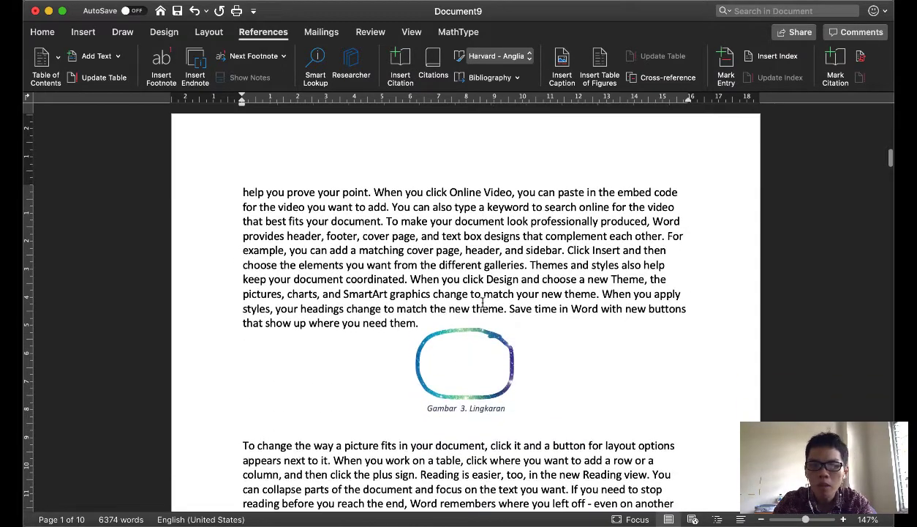
scroll(482, 301, "up", 10)
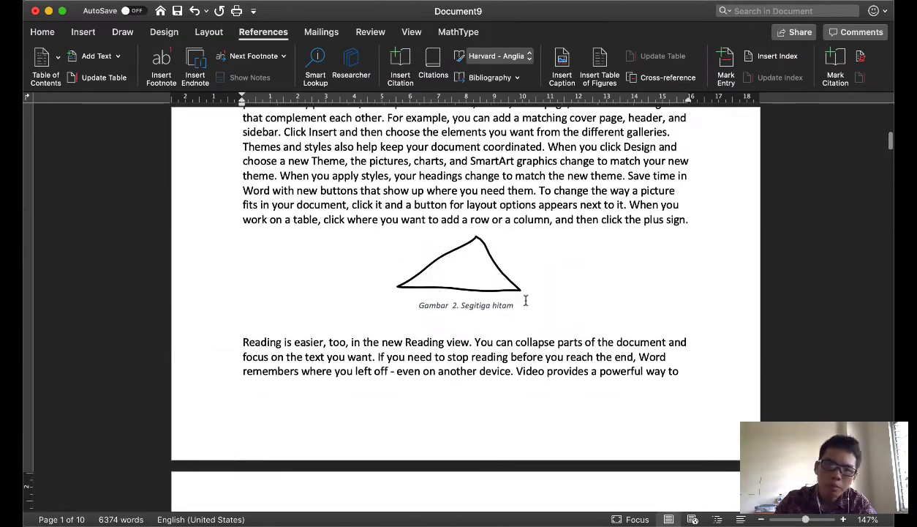
Add the heading "BAB I" on its own line above the first paragraph of page 1
scroll(525, 301, "up", 8)
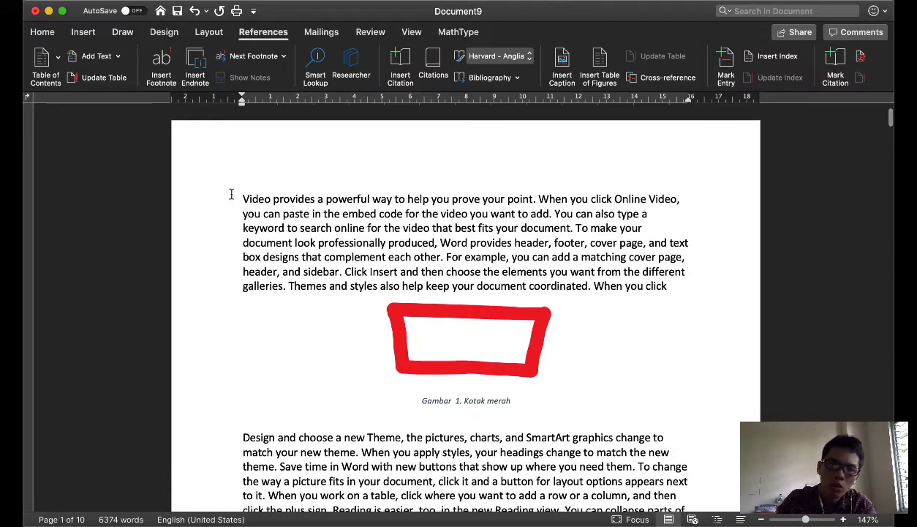
scroll(245, 198, "up", 2)
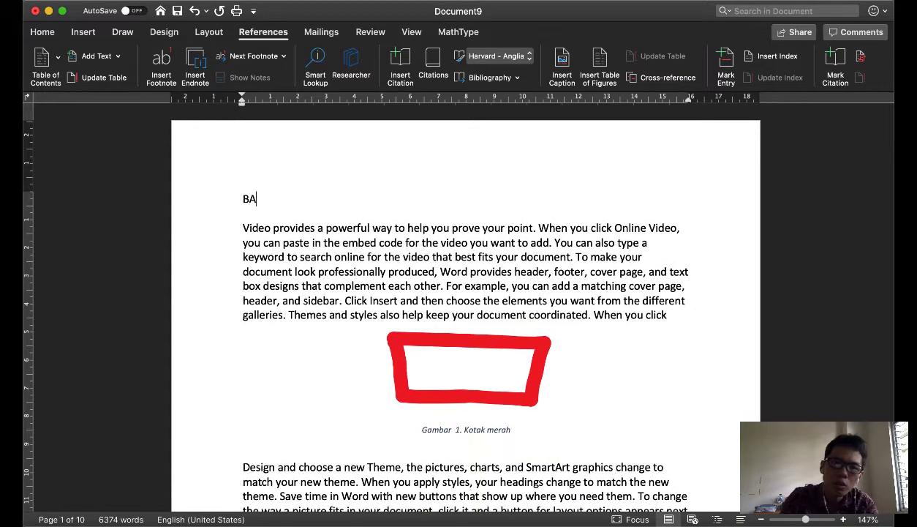
type("B O")
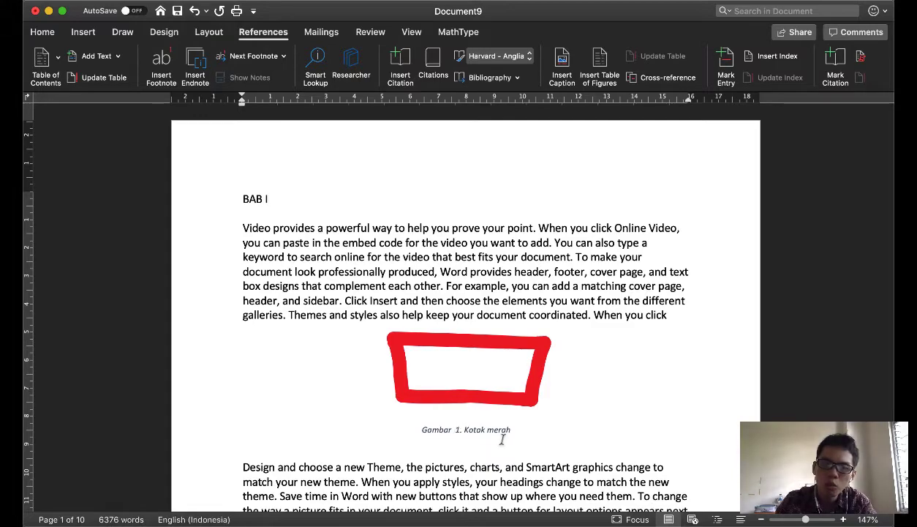
Insert a page break before the paragraph "Click Insert and then choose the elements" and add the heading "BAB II" above it
scroll(502, 439, "down", 20)
scroll(502, 439, "down", 1)
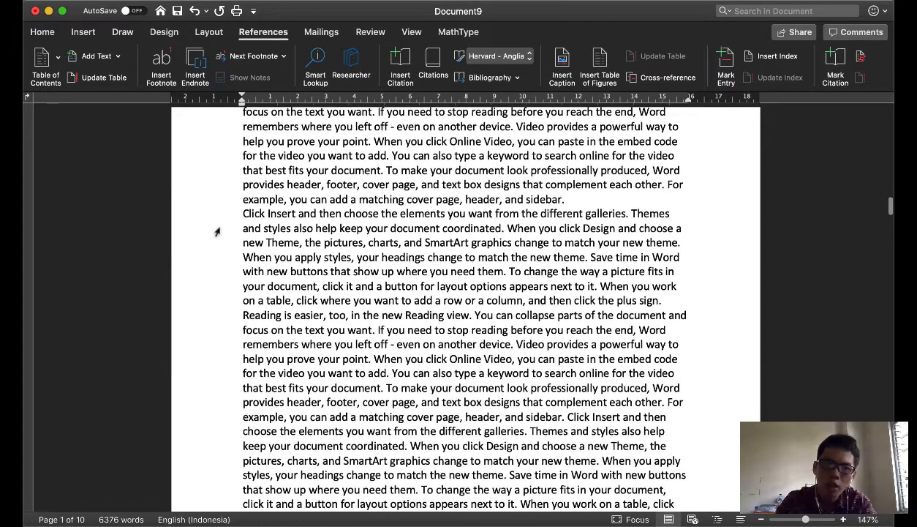
left_click(241, 213)
key("super+Return")
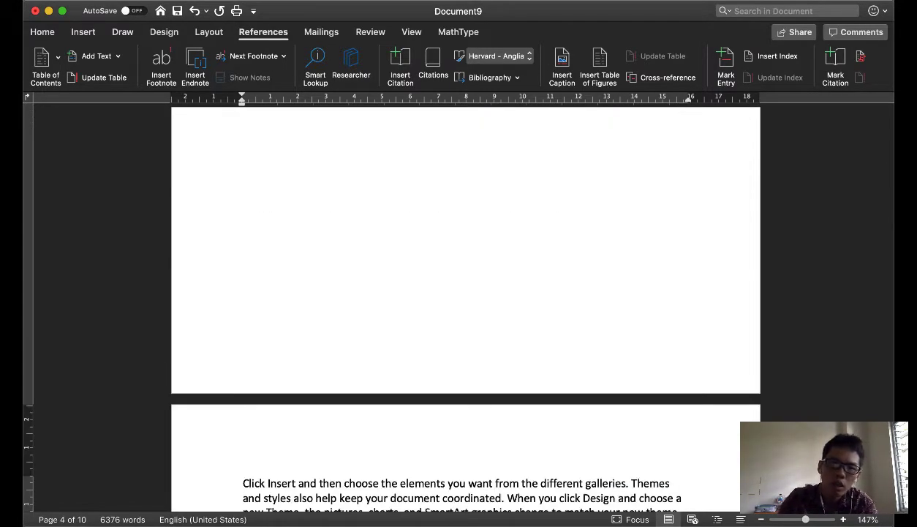
type("BAB II")
key("Return")
key("Return")
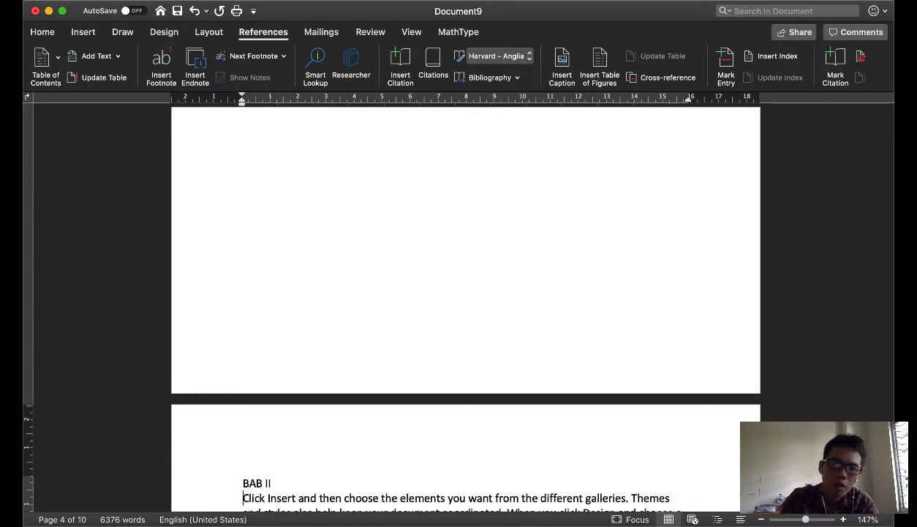
Split the BAB II text before "You can also type a keyword" and leave two blank lines there
scroll(424, 320, "down", 10)
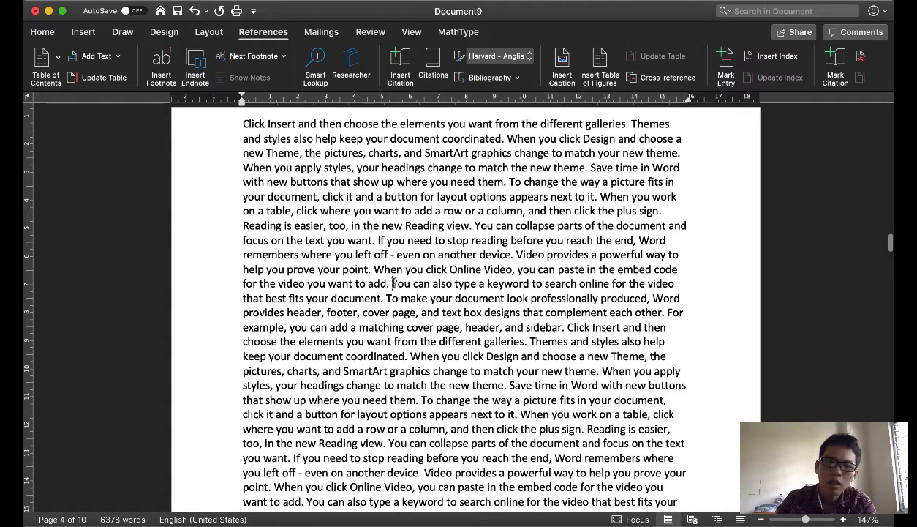
left_click(393, 283)
key("Return")
key("Return")
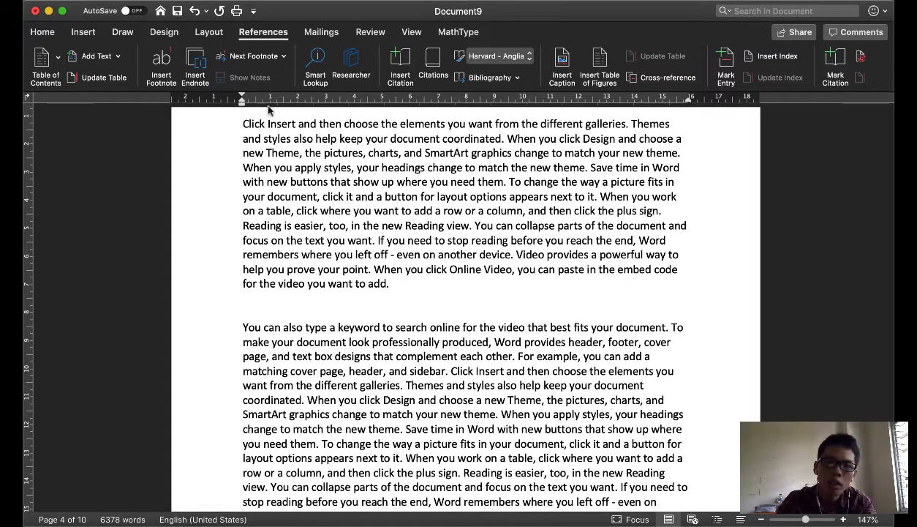
Draw a freehand triangle with the red pen at the gap in the BAB II text, and leave drawing mode
left_click(122, 31)
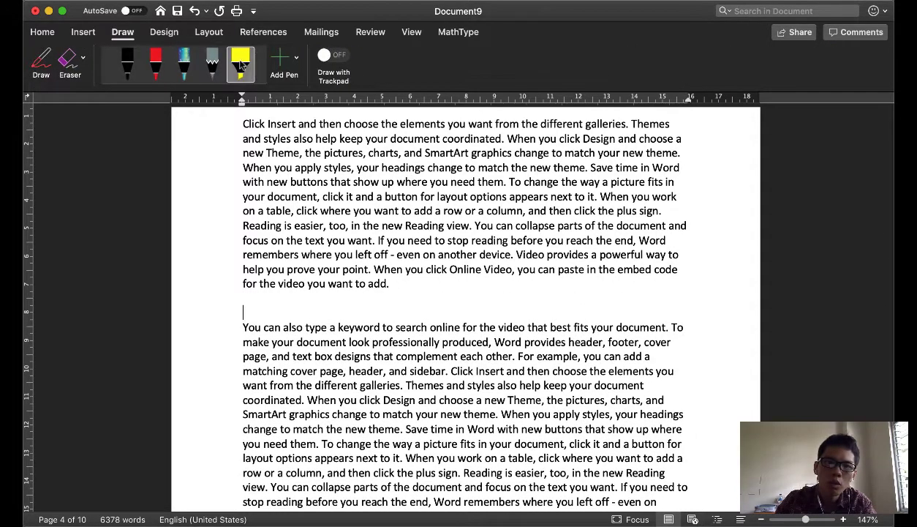
left_click(155, 59)
left_click(41, 63)
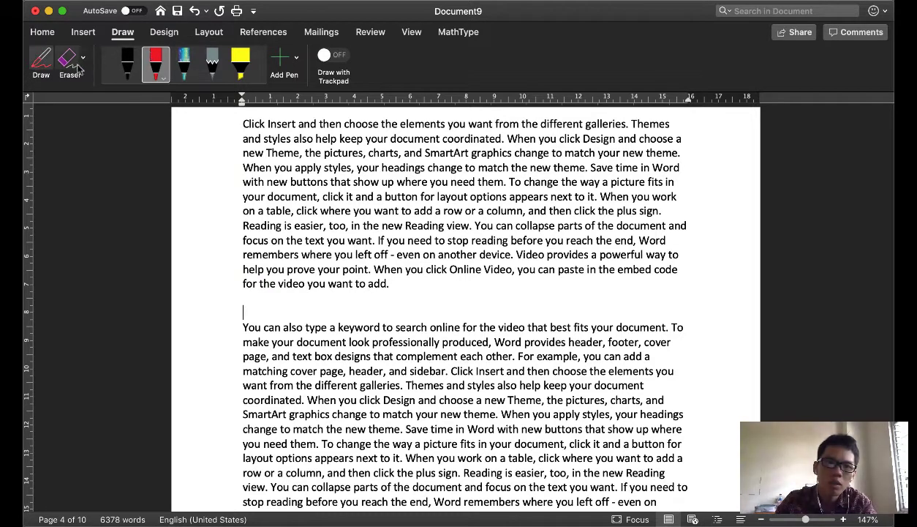
mouse_move(459, 298)
left_mouse_down()
mouse_move(349, 359)
mouse_move(439, 374)
mouse_move(484, 332)
mouse_move(468, 301)
left_mouse_up()
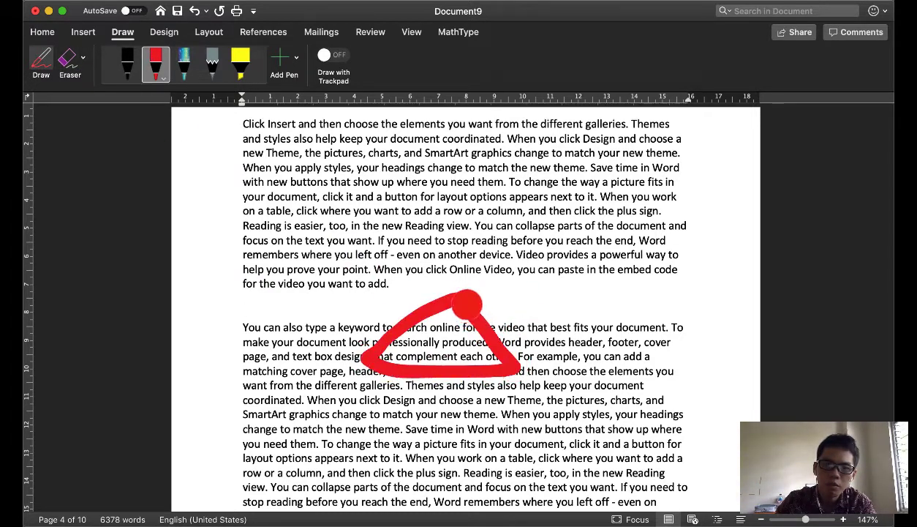
key("Escape")
Insert three more blank lines before "You can also type a keyword" and move the red triangle up into the blank area
left_click(243, 327)
key("Return")
key("Return")
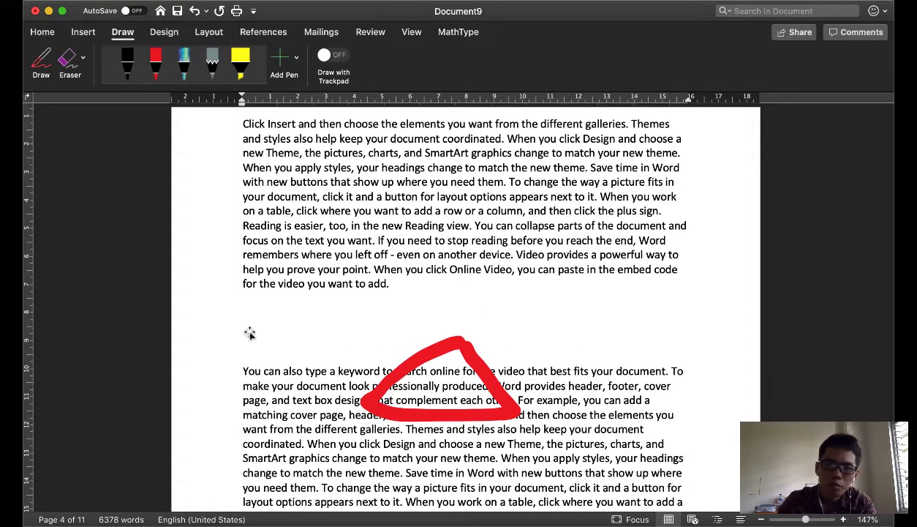
left_click_drag(462, 350, 462, 296)
left_click_drag(514, 363, 498, 354)
left_click(310, 342)
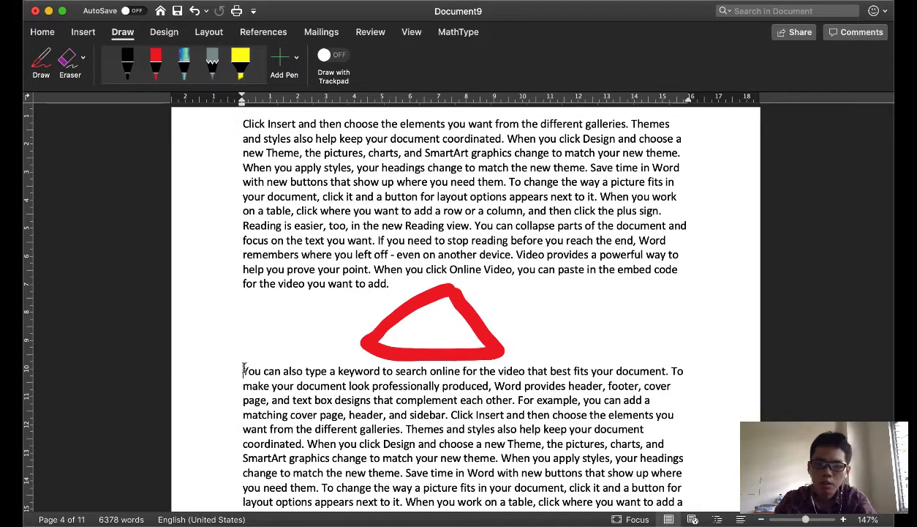
Add another three blank lines below the red triangle and shift the triangle slightly down
key("Return")
key("Return")
key("Return")
left_click_drag(417, 299, 418, 310)
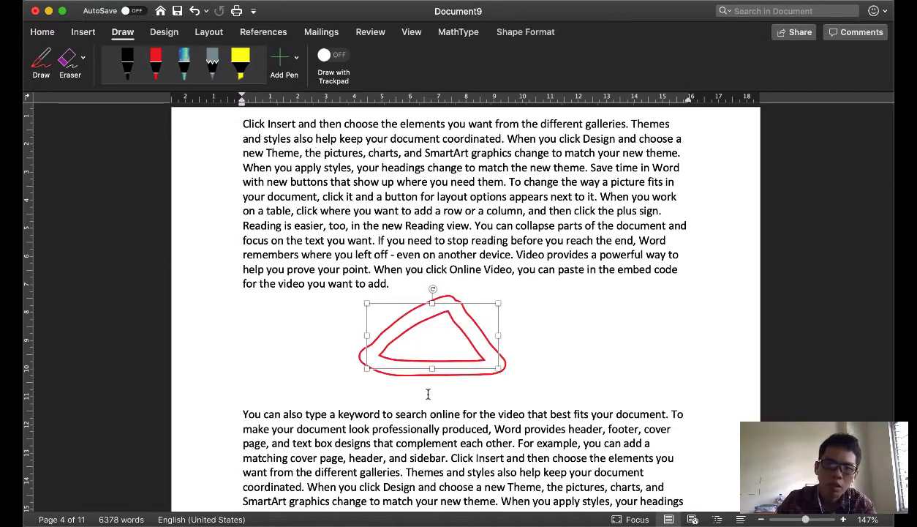
left_click(428, 394)
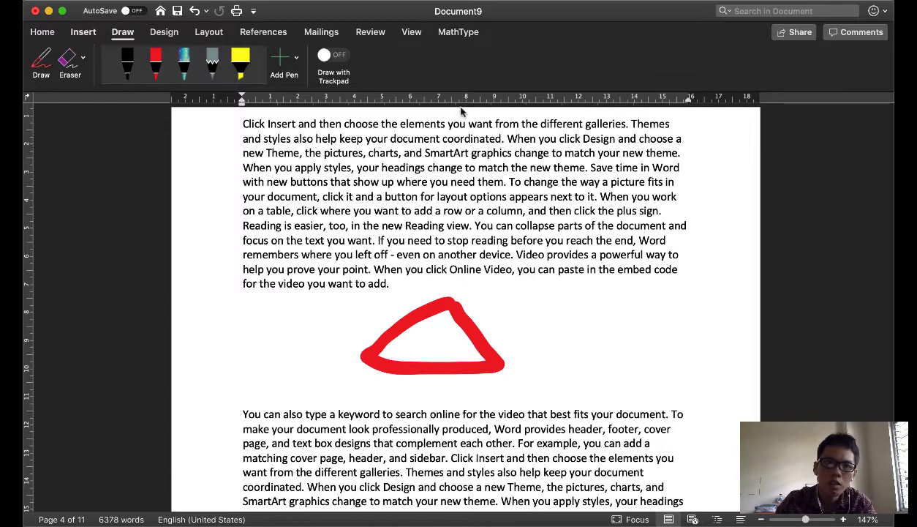
left_click(83, 32)
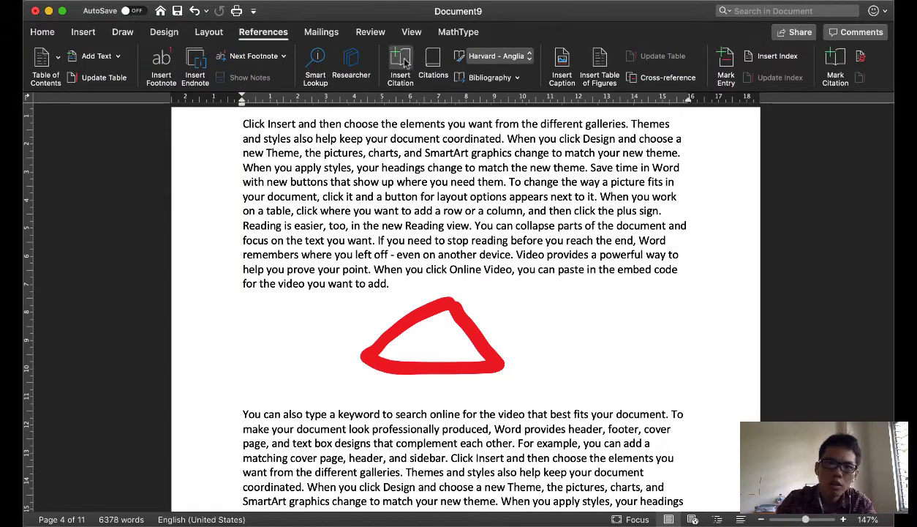
left_click(561, 70)
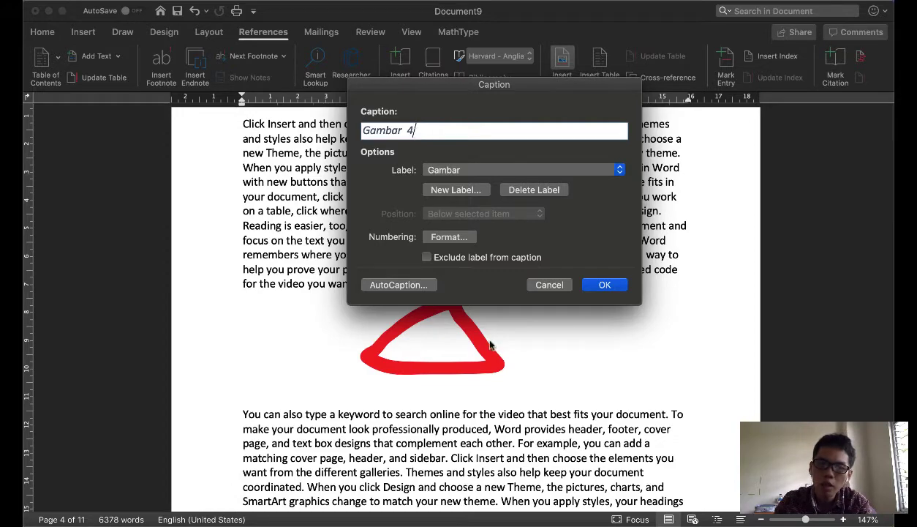
left_click(552, 287)
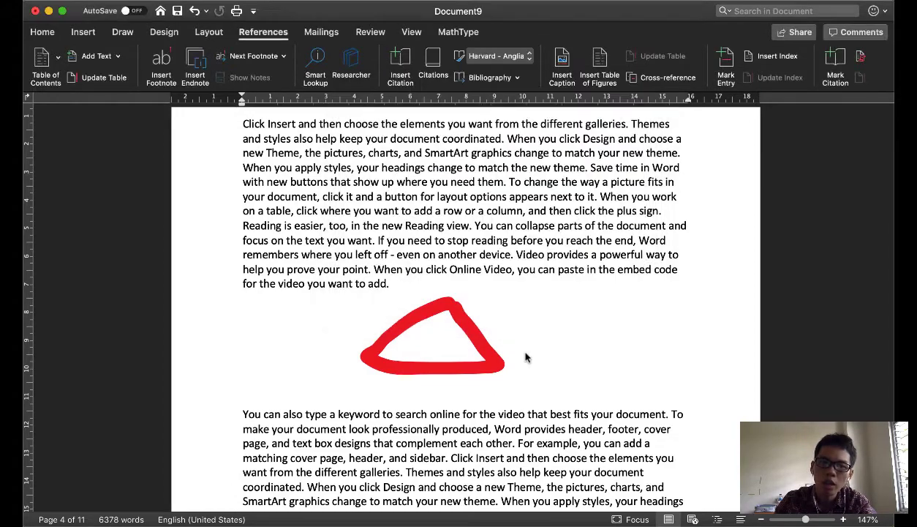
scroll(525, 353, "up", 10)
scroll(525, 354, "up", 20)
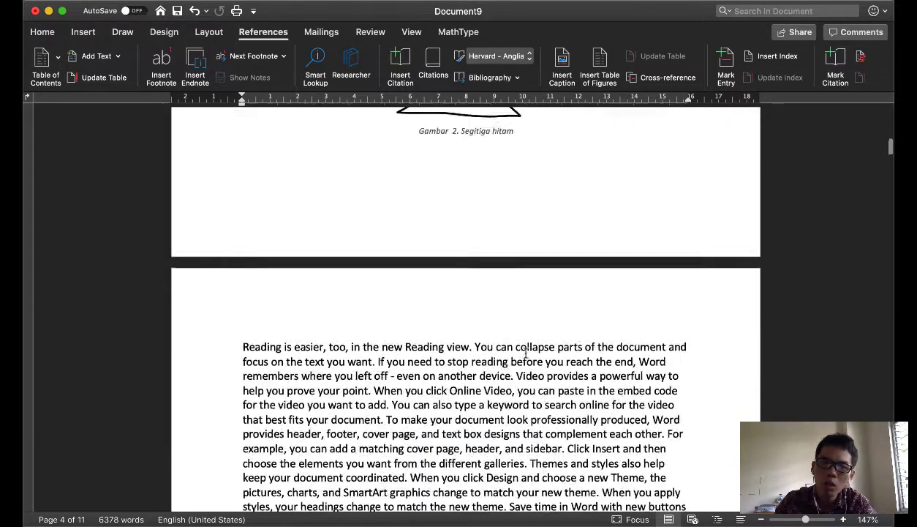
Delete the old "Gambar 1." label from the red box's caption, keeping only "Kotak merah"
scroll(525, 353, "up", 4)
scroll(525, 353, "down", 4)
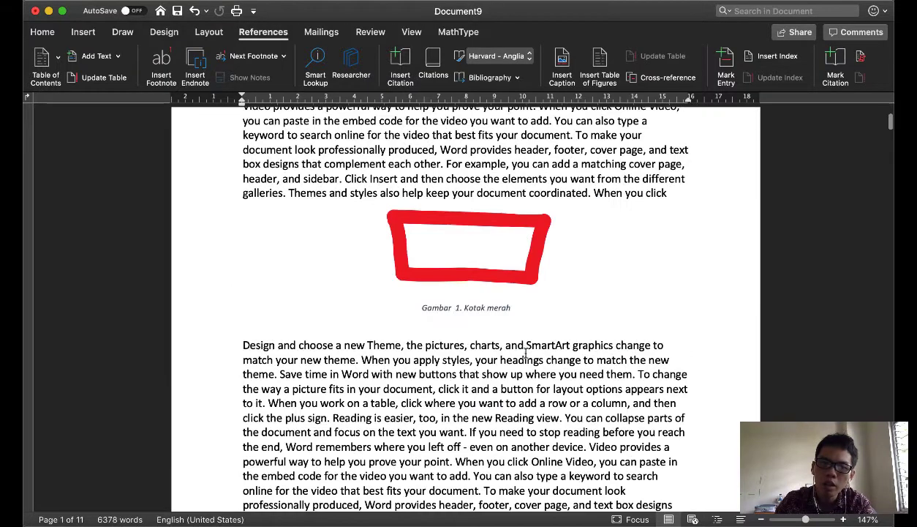
left_click_drag(422, 308, 460, 307)
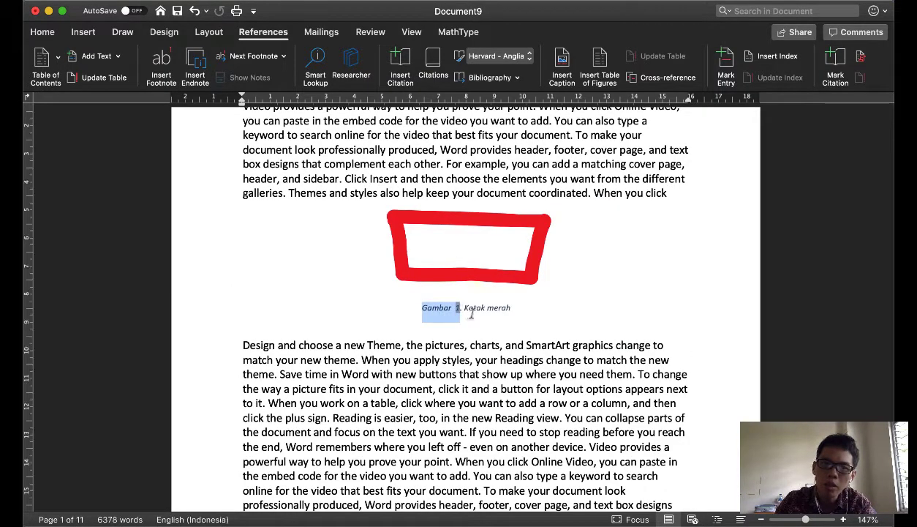
left_click(463, 306)
key("shift+super+Left")
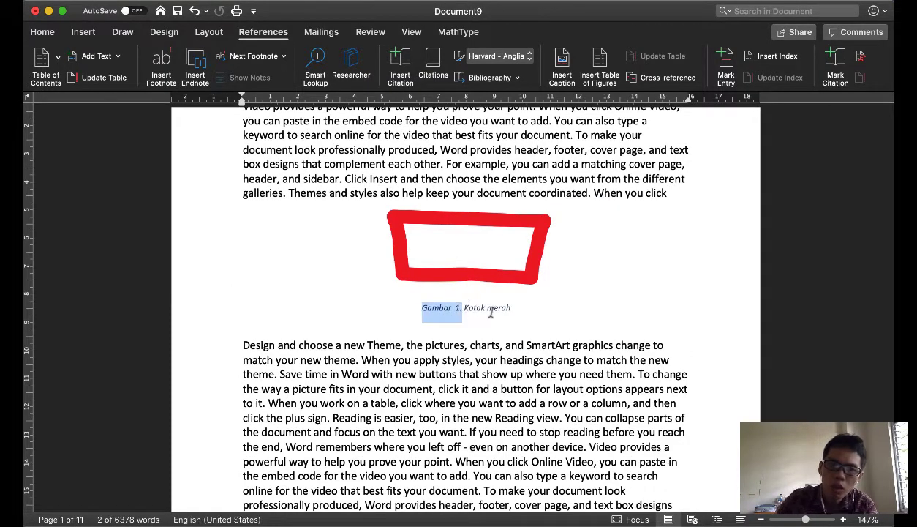
key("BackSpace")
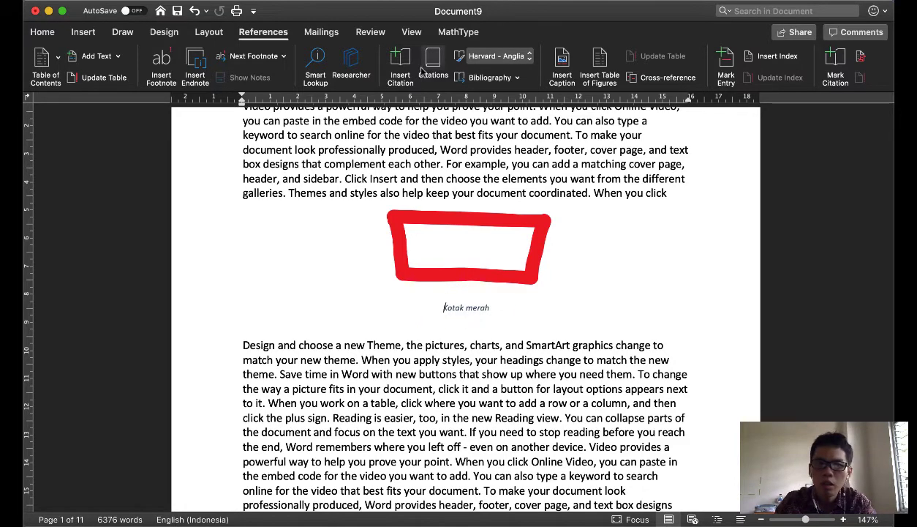
Create the caption label "Gambar 1.", insert it with automatic numbering before "Kotak merah", and centre the caption
left_click(557, 63)
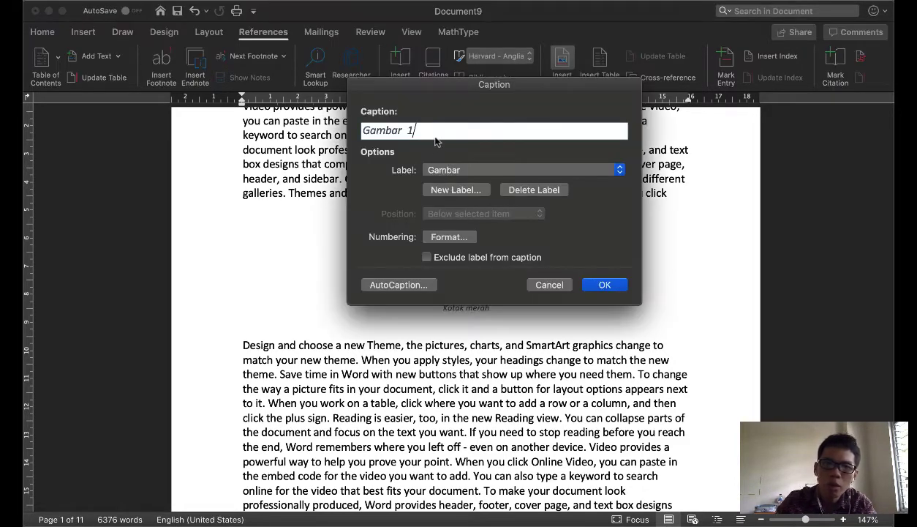
left_click(452, 188)
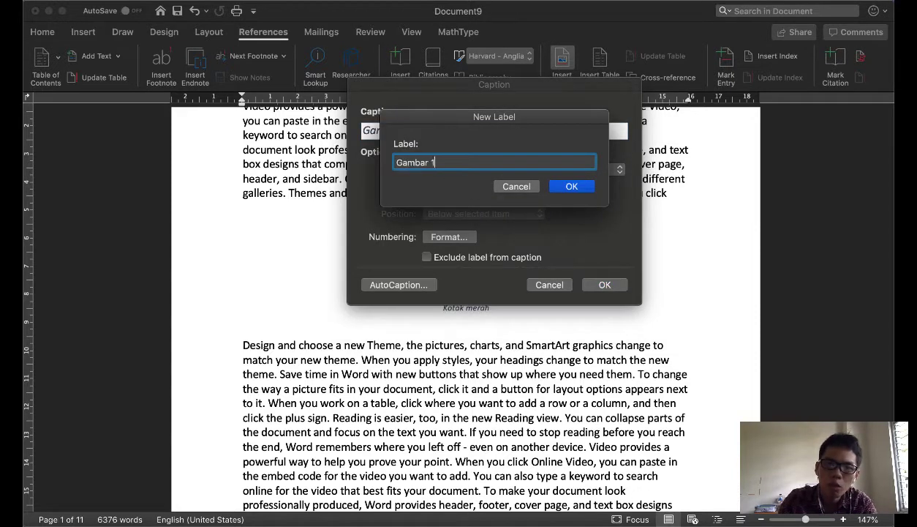
left_click(570, 187)
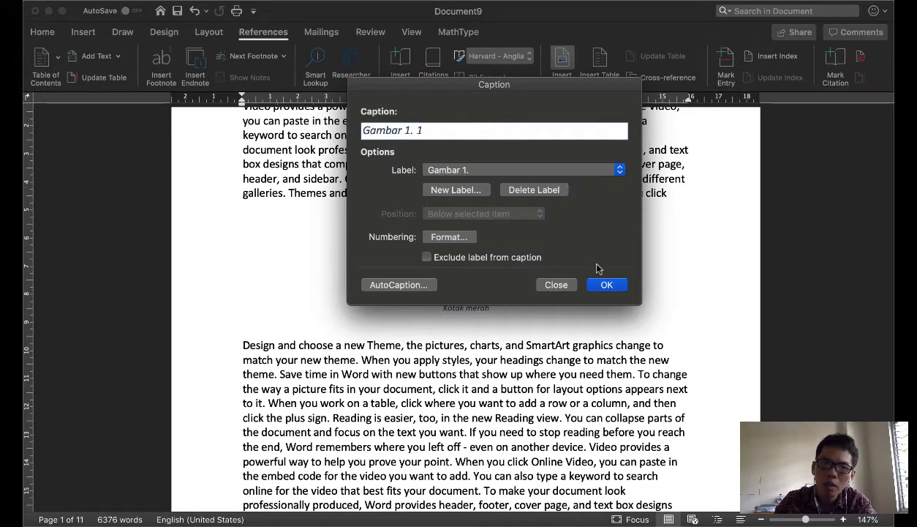
left_click(609, 285)
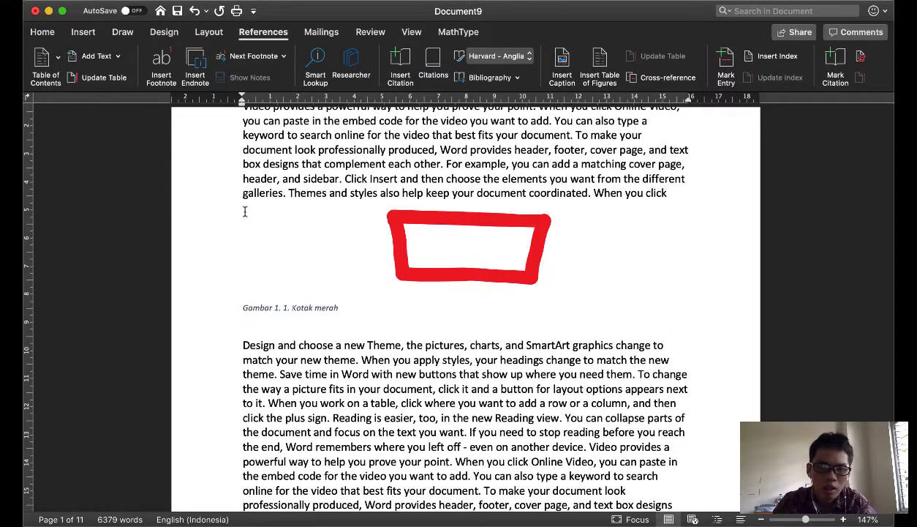
key("super+e")
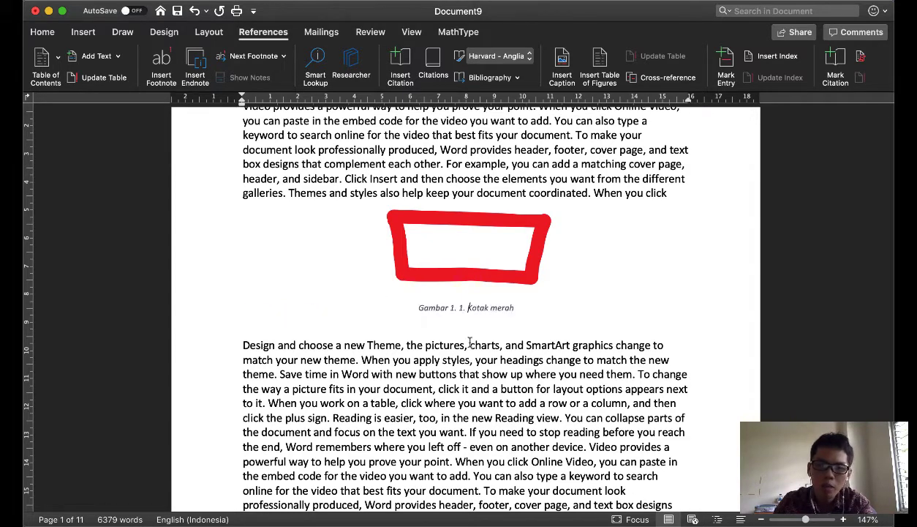
Replace the label of the "Segitiga hitam" caption with an automatically numbered "Gambar 1." label followed by a period
scroll(452, 346, "down", 10)
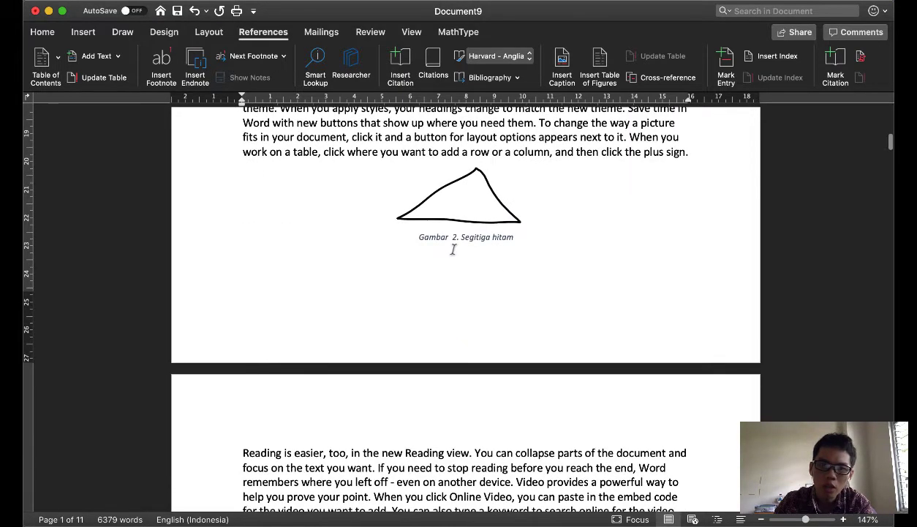
left_click_drag(449, 237, 420, 237)
key("BackSpace")
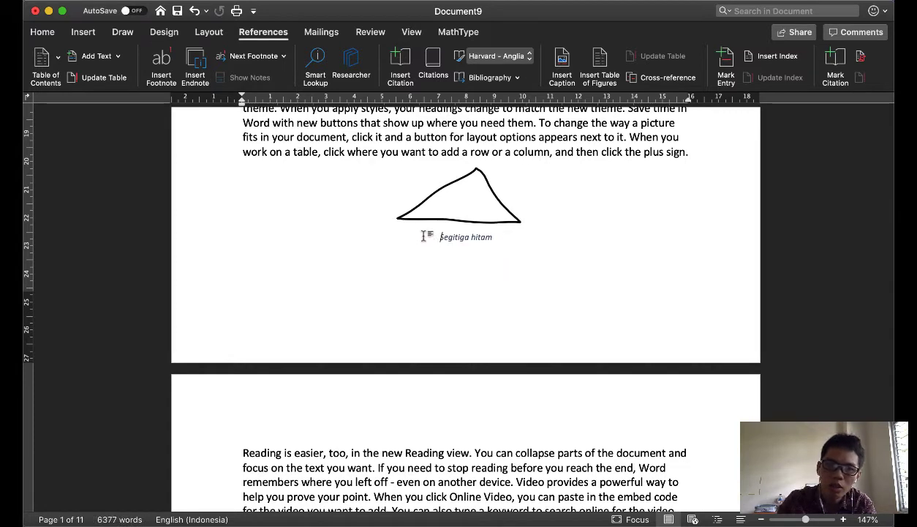
left_click(562, 64)
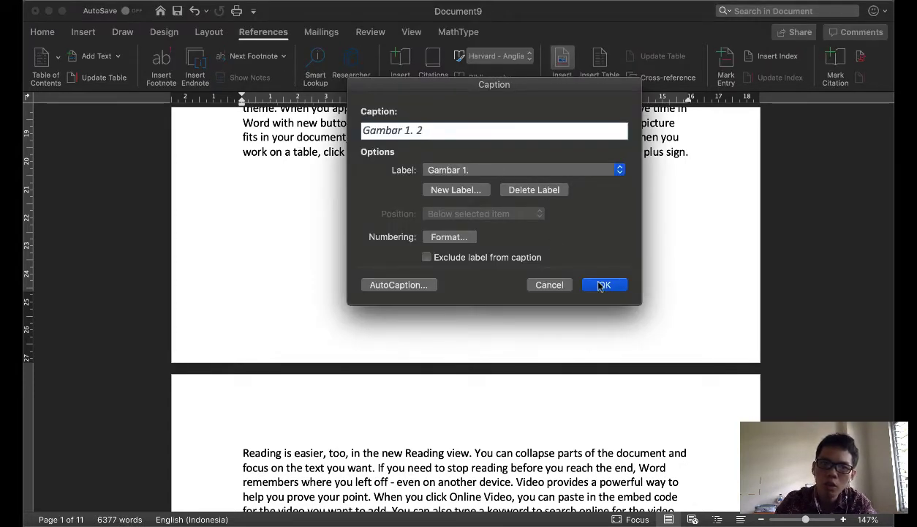
left_click(602, 285)
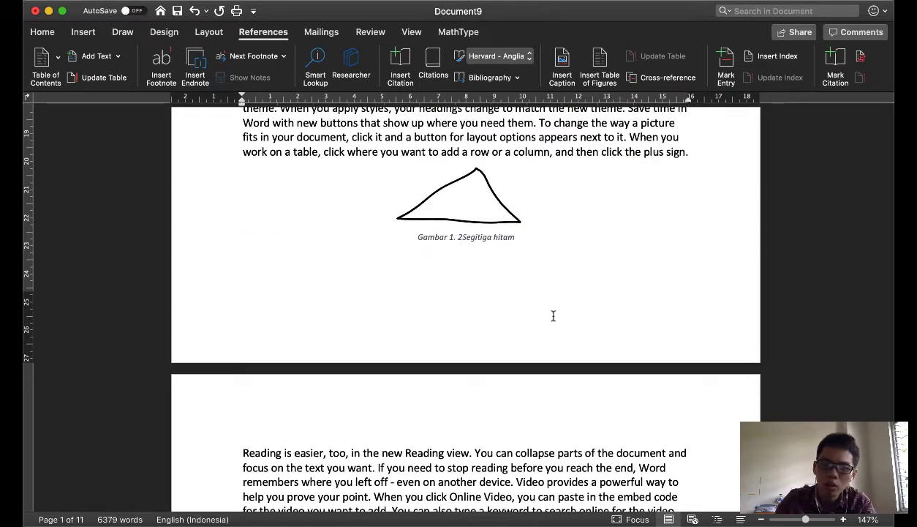
type(".")
Replace the label of the "Lingkaran" caption with an automatically numbered "Gambar 1." label followed by a period, and centre the caption
scroll(543, 323, "down", 10)
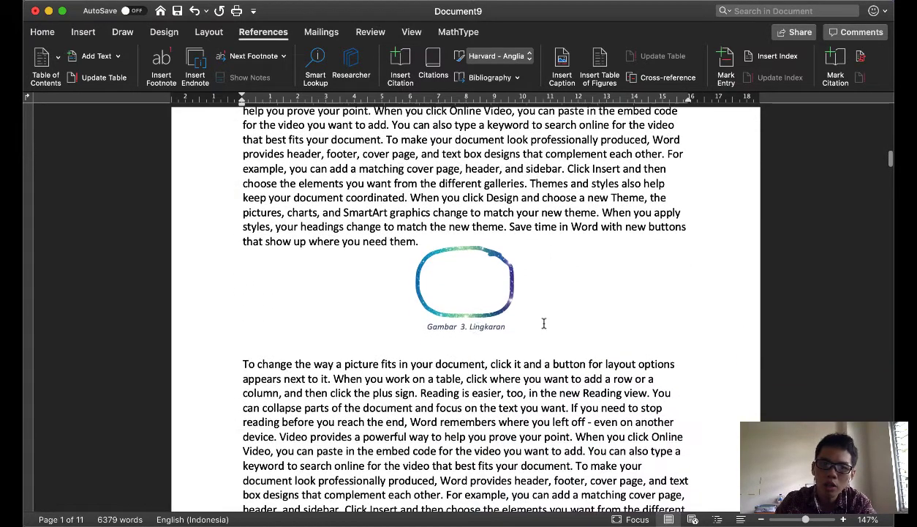
left_click_drag(429, 326, 459, 326)
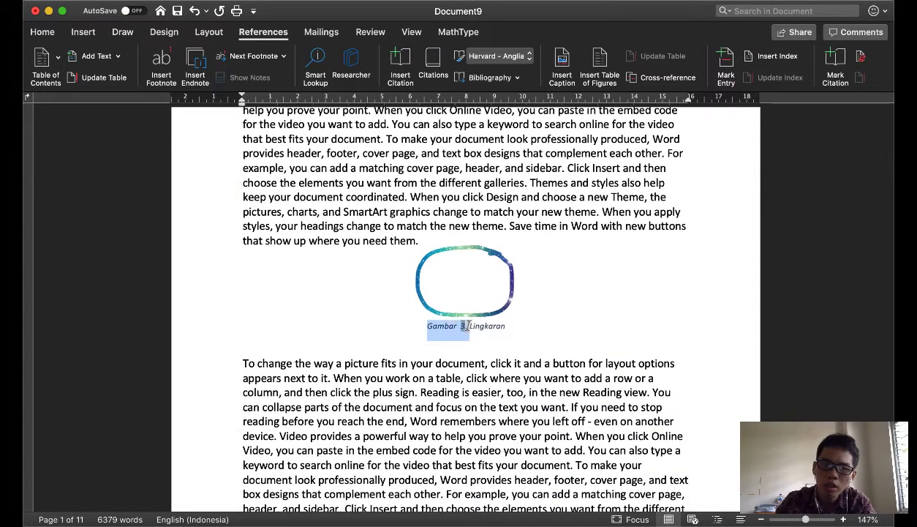
key("BackSpace")
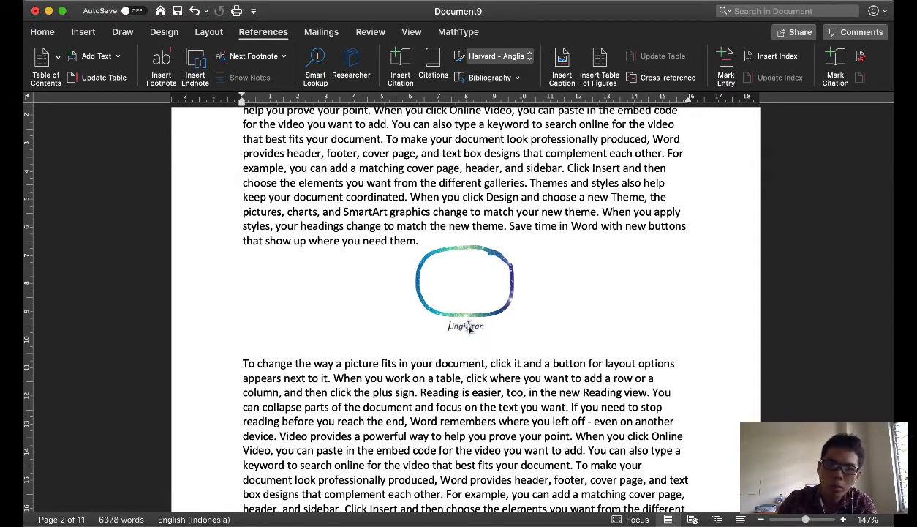
left_click(562, 62)
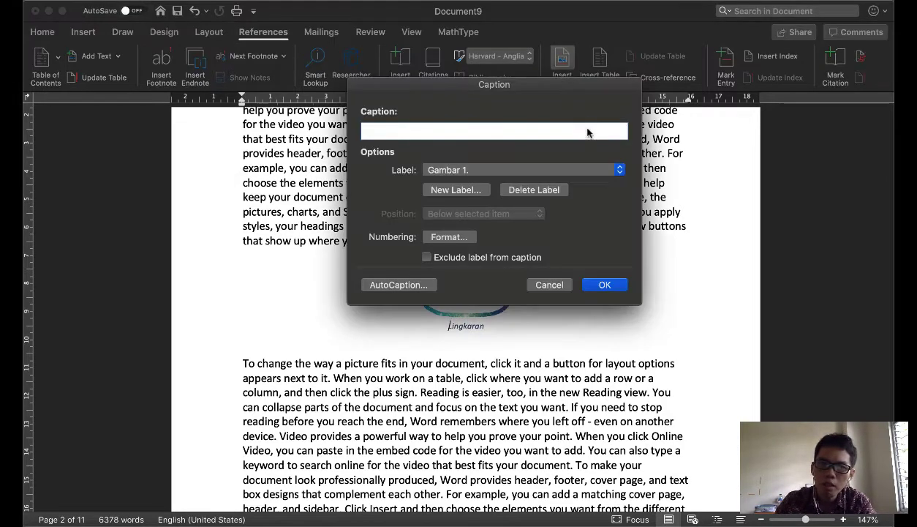
left_click(605, 284)
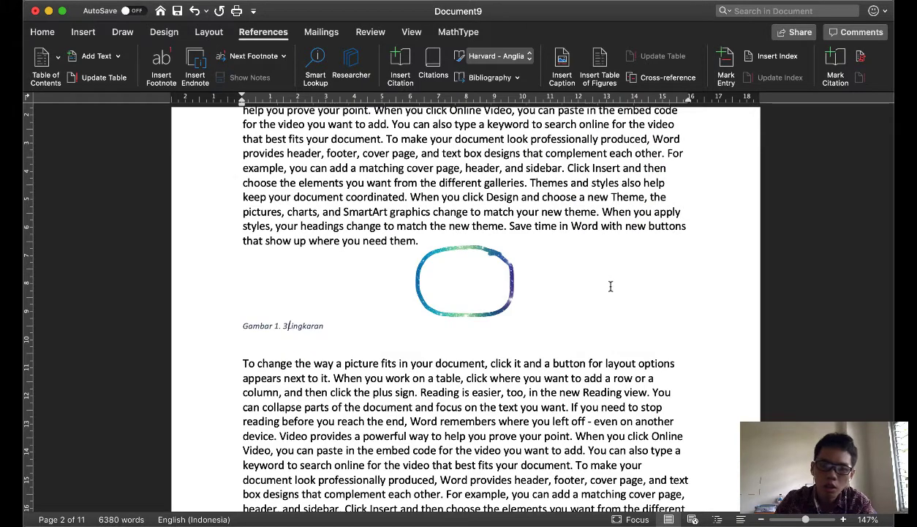
key("super+e")
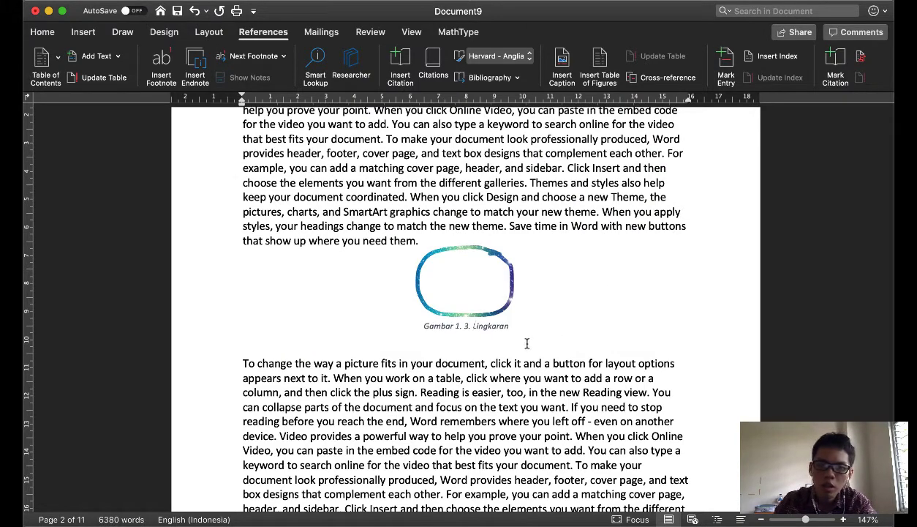
Create the caption label "Gambar 2." and insert the centred caption "Gambar 2. 1." below the red triangle in BAB II
scroll(526, 343, "down", 10)
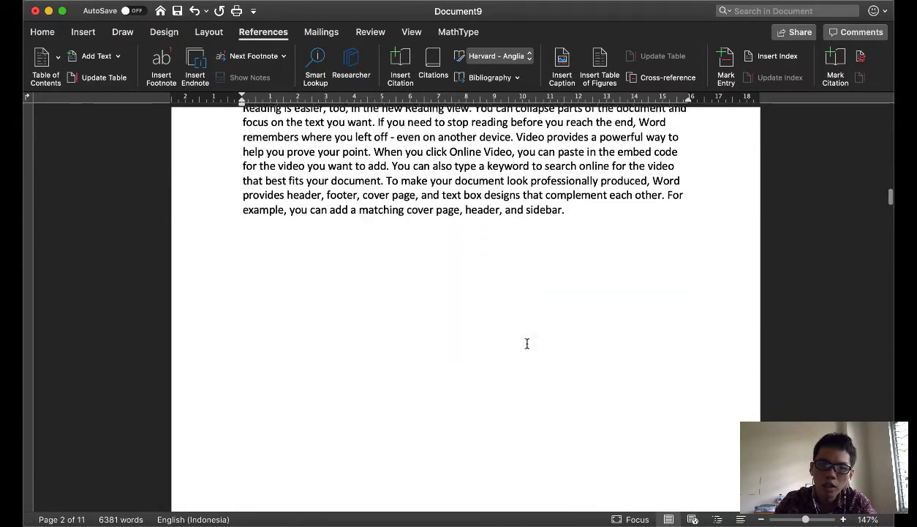
scroll(527, 343, "down", 10)
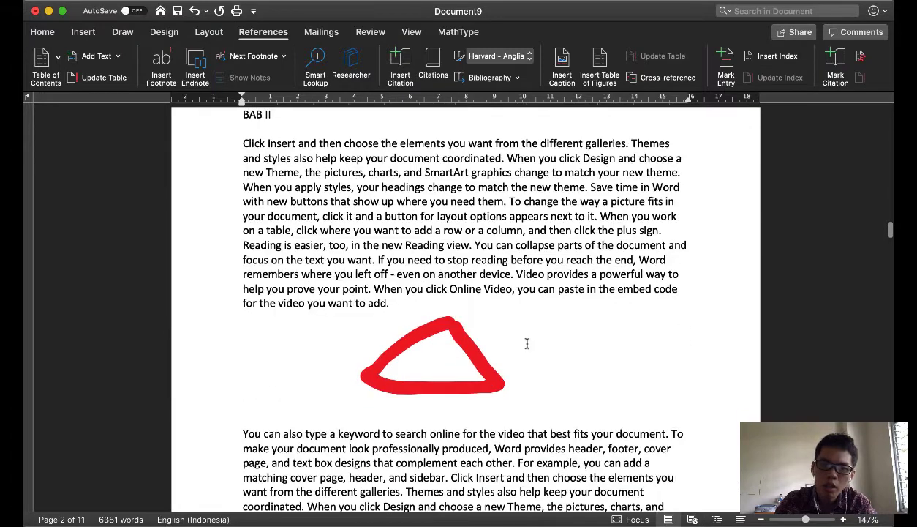
left_click(562, 66)
left_click(451, 188)
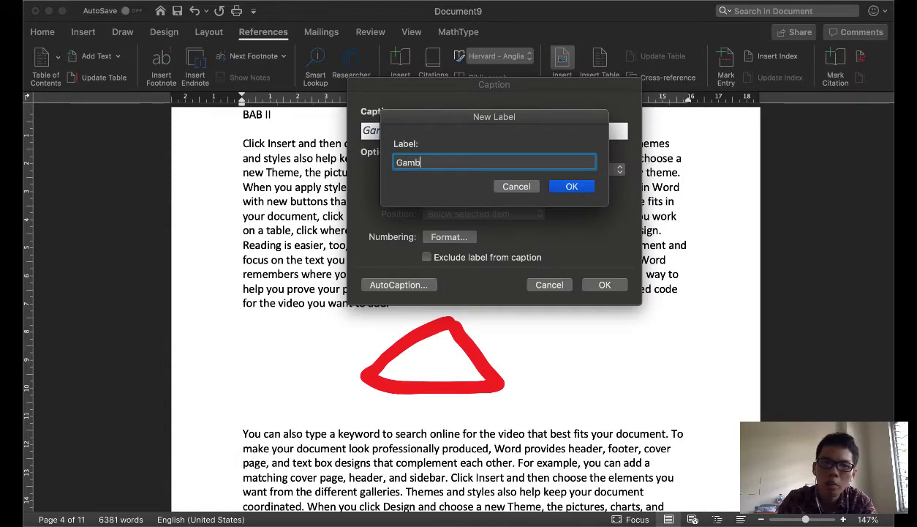
left_click(567, 183)
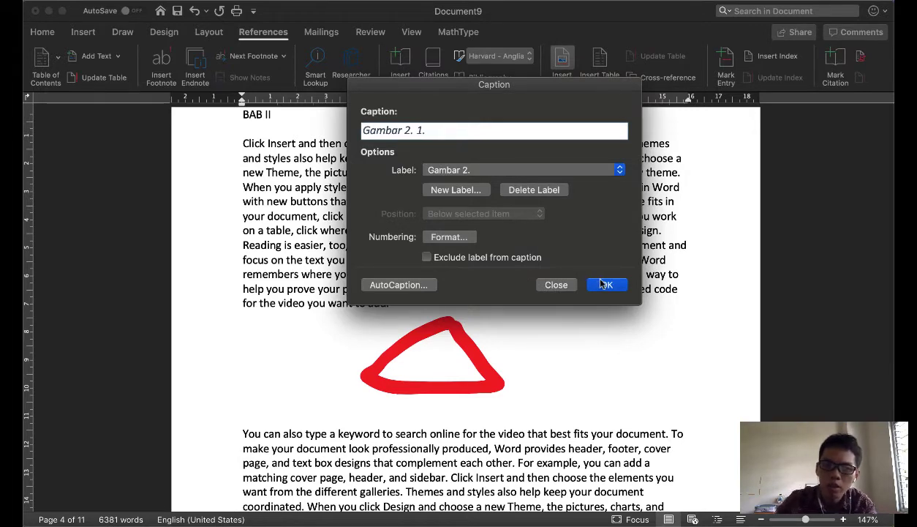
key("Return")
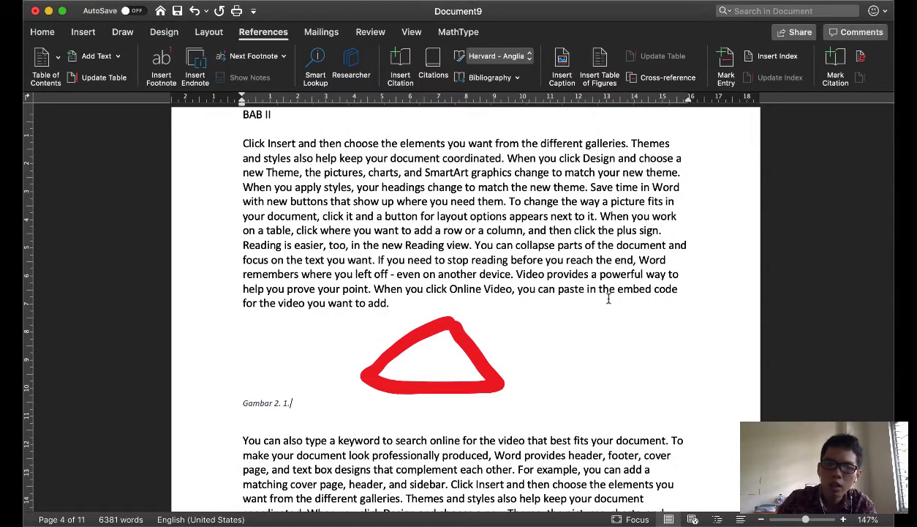
key("super+e")
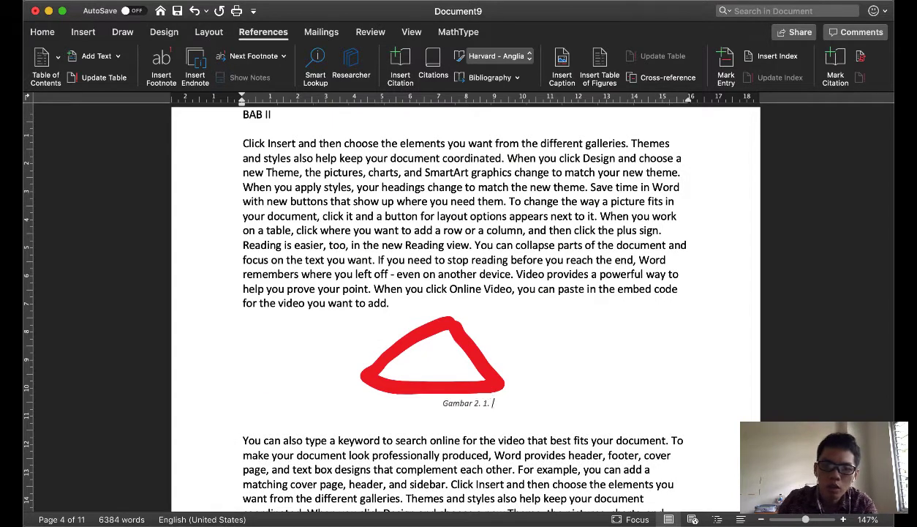
Complete the red triangle's caption with "Segitiga Merah" and move the triangle so it is centred above the caption
type("Segitiga")
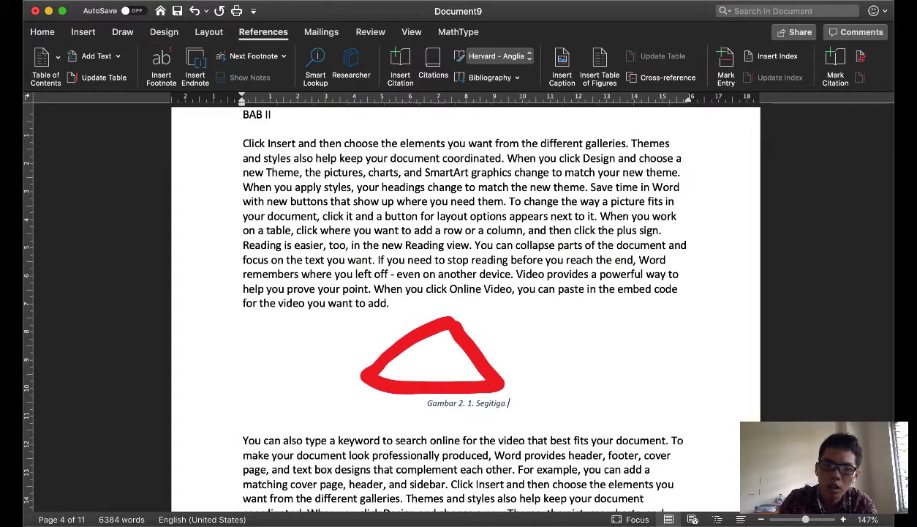
type(" Merah")
left_click_drag(466, 341, 500, 344)
left_click(492, 437)
Split the BAB II text on the following page before "Video provides a powerful way" and leave four blank lines there
scroll(498, 444, "down", 5)
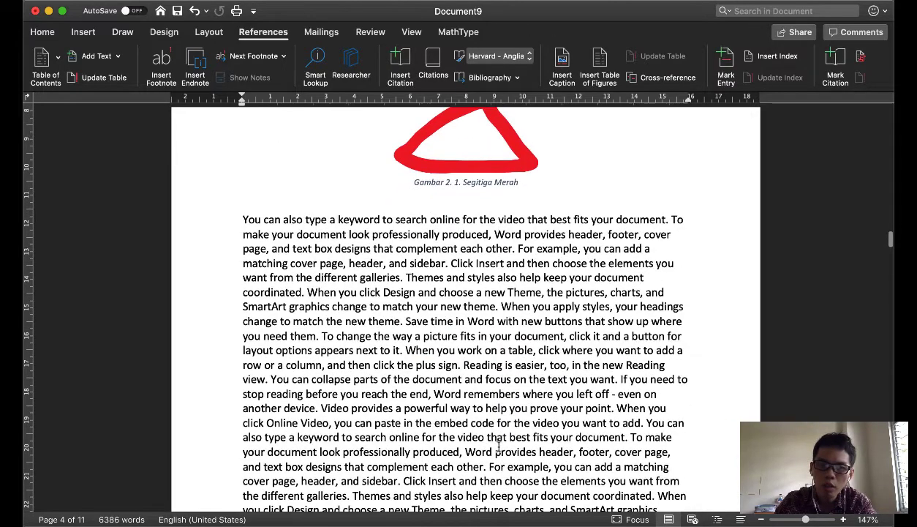
scroll(498, 444, "down", 3)
scroll(302, 424, "down", 10)
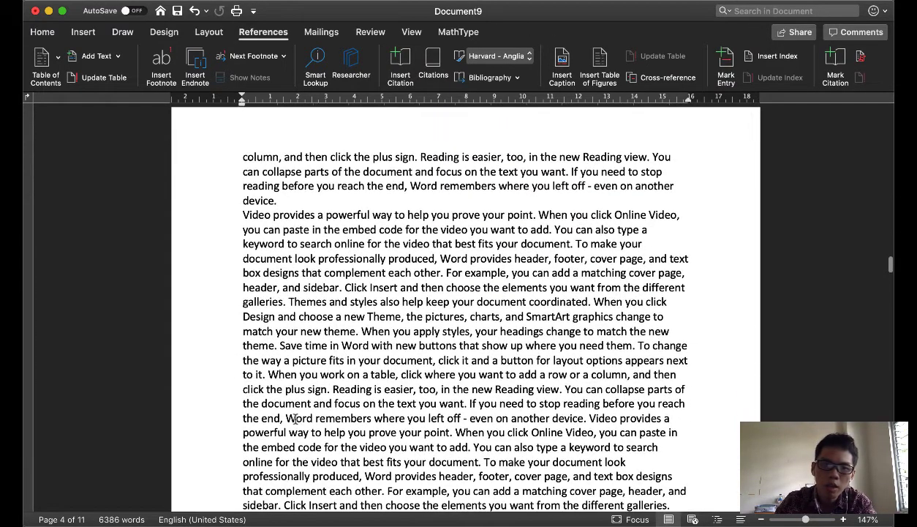
key("Return")
key("Return")
key("Return")
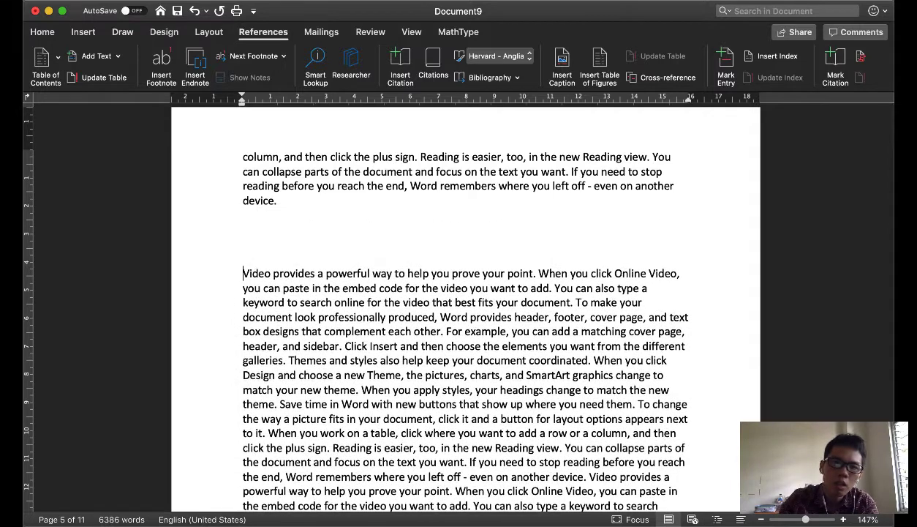
Draw a freehand circle with the black pen in the gap before "Video provides a powerful way", and leave drawing mode
left_click(122, 32)
left_click(127, 63)
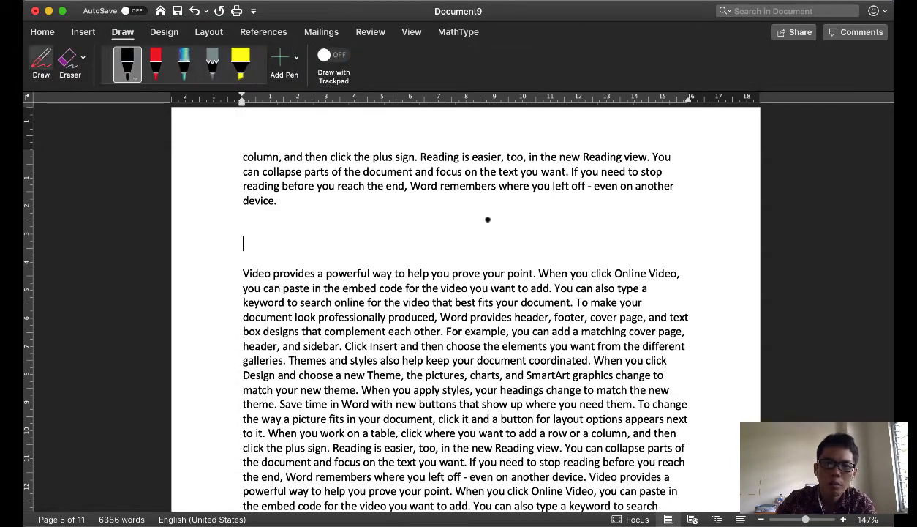
mouse_move(488, 219)
left_mouse_down()
mouse_move(418, 251)
mouse_move(519, 247)
mouse_move(489, 220)
left_mouse_up()
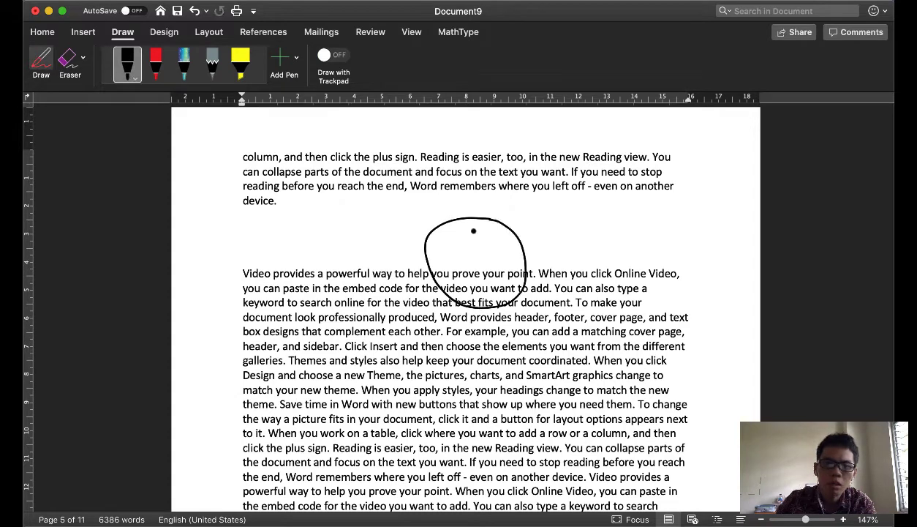
key("Escape")
Insert six more blank lines before "Video provides a powerful way" so the text clears the black circle
key("Return")
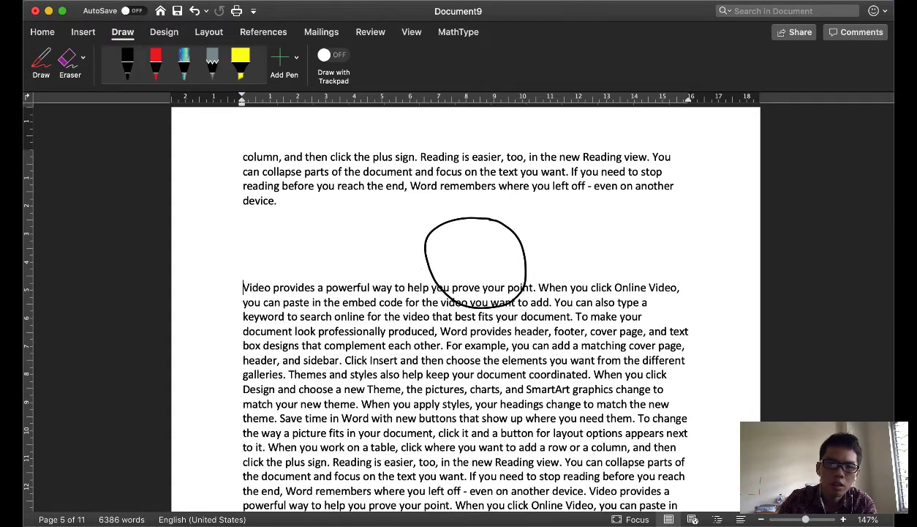
key("Return")
key("Return")
key("Return")
key("Return")
key("Return")
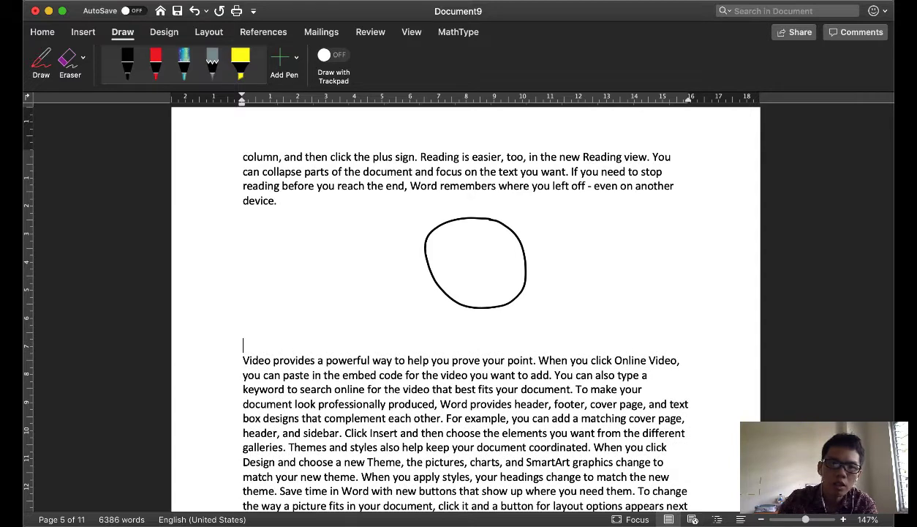
Caption the black circle with label "Gambar 2." and the text ". Lingkaran hitam", centre it, and remove the blank line above it
left_click(264, 32)
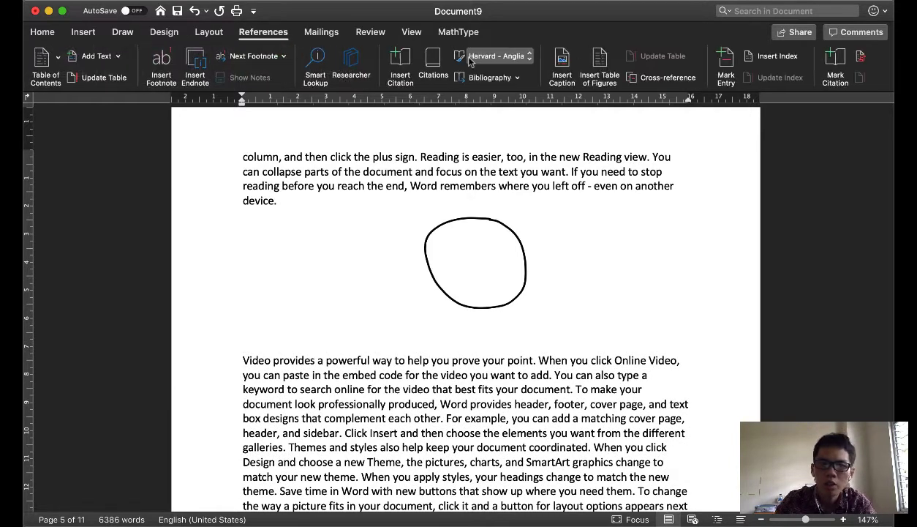
left_click(561, 59)
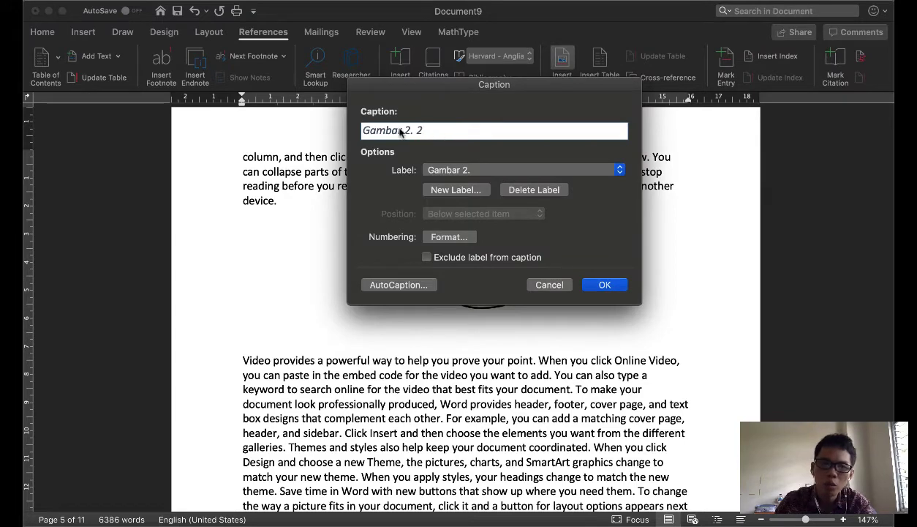
left_click(605, 285)
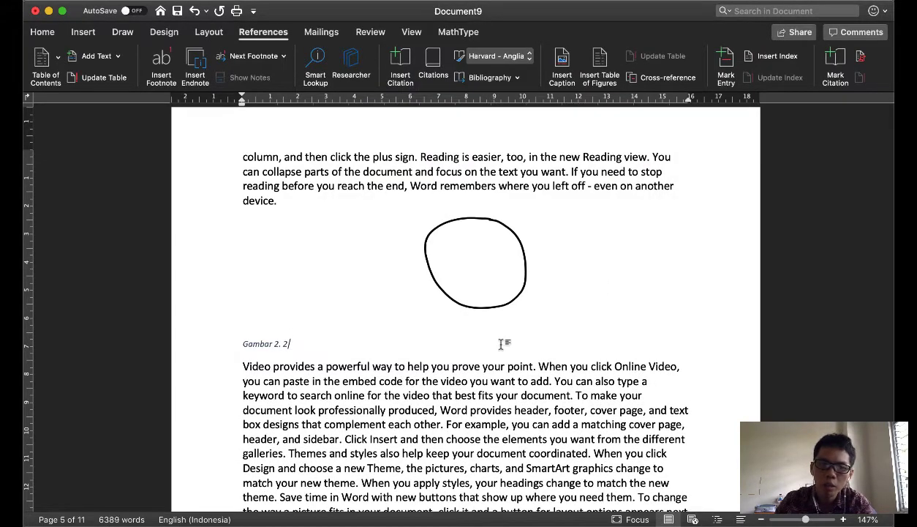
type(". Lingkaran h")
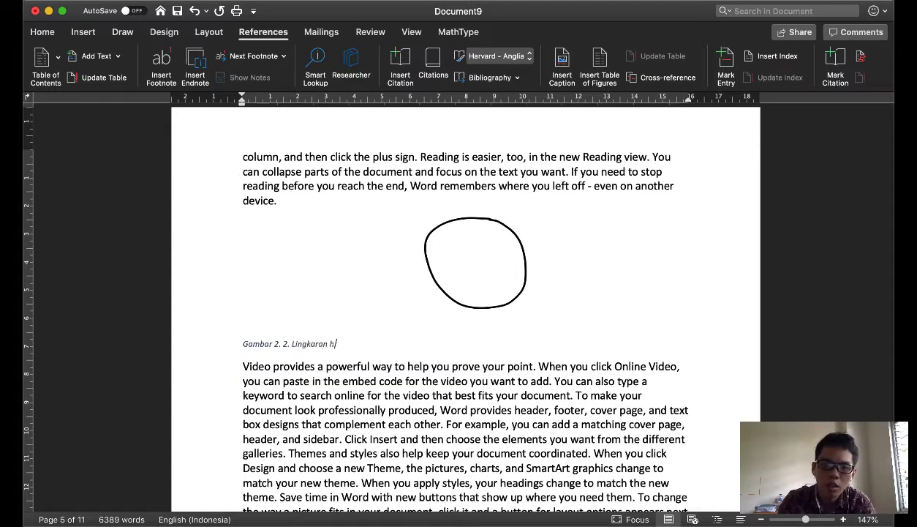
type("itam")
key("super+e")
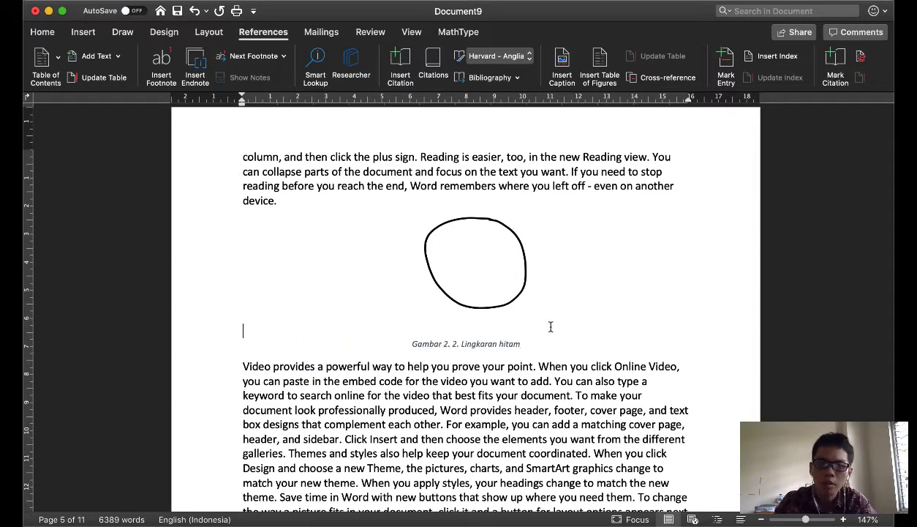
key("BackSpace")
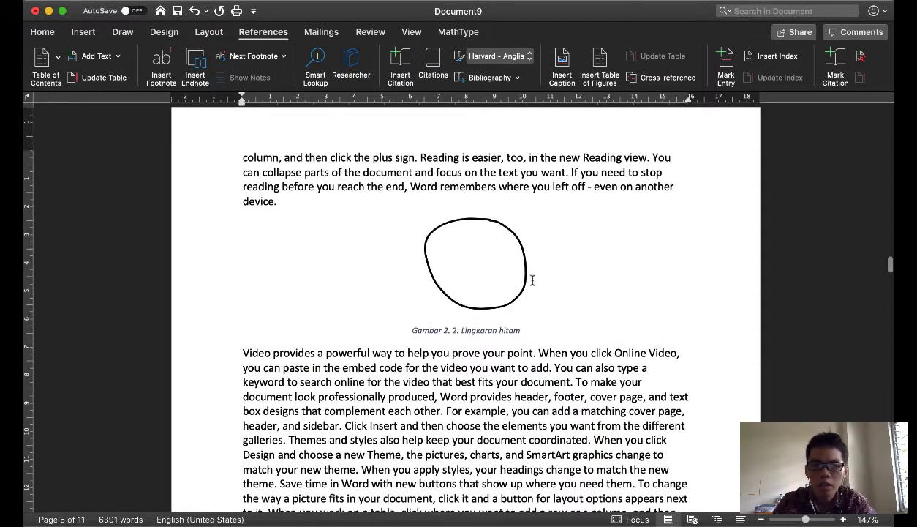
Add a blank line above the BAB I heading and insert a table of figures there for the caption label "Gambar 1."
scroll(532, 276, "up", 10)
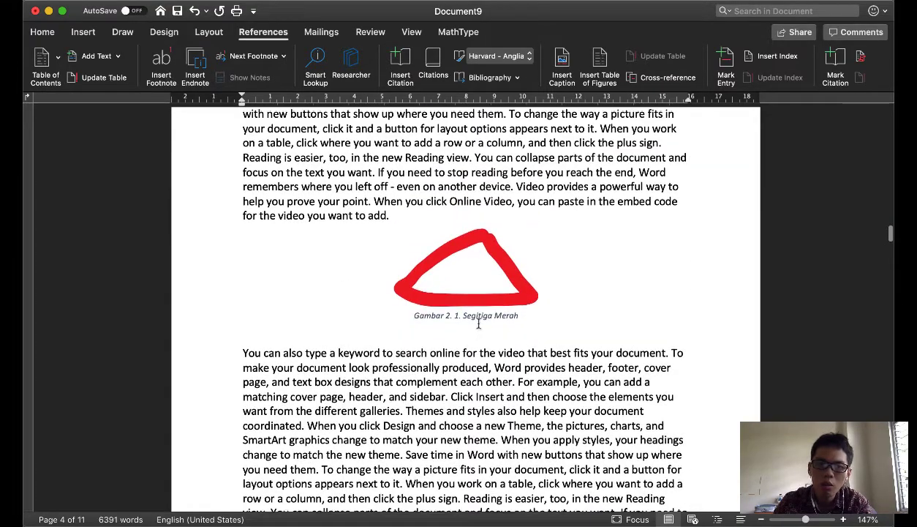
scroll(481, 322, "up", 10)
scroll(479, 323, "up", 10)
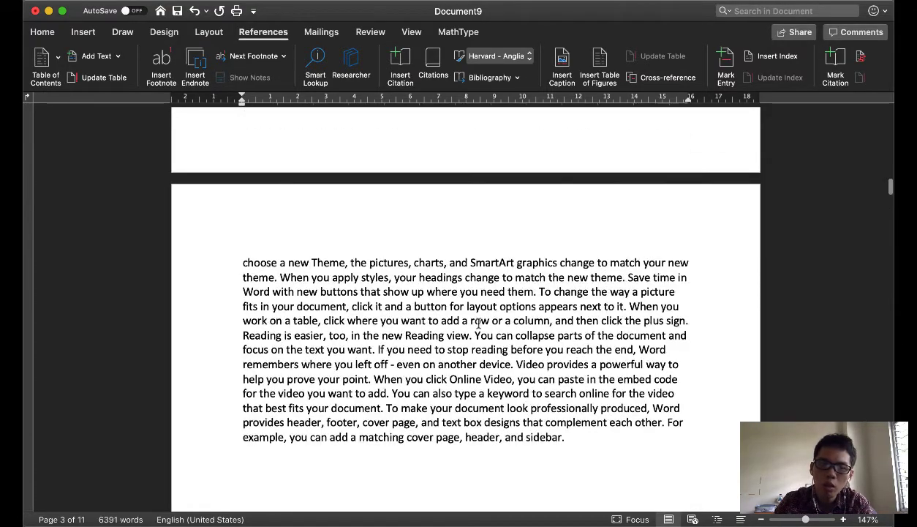
scroll(479, 323, "up", 15)
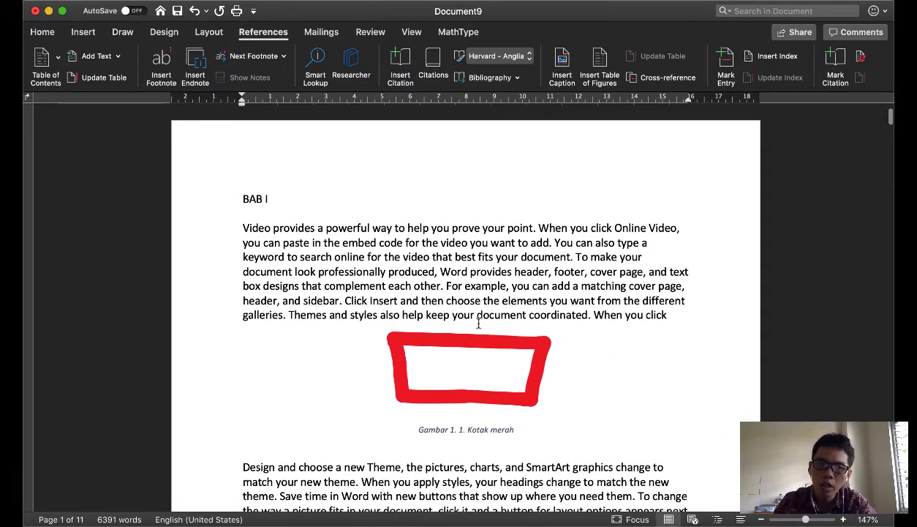
key("Return")
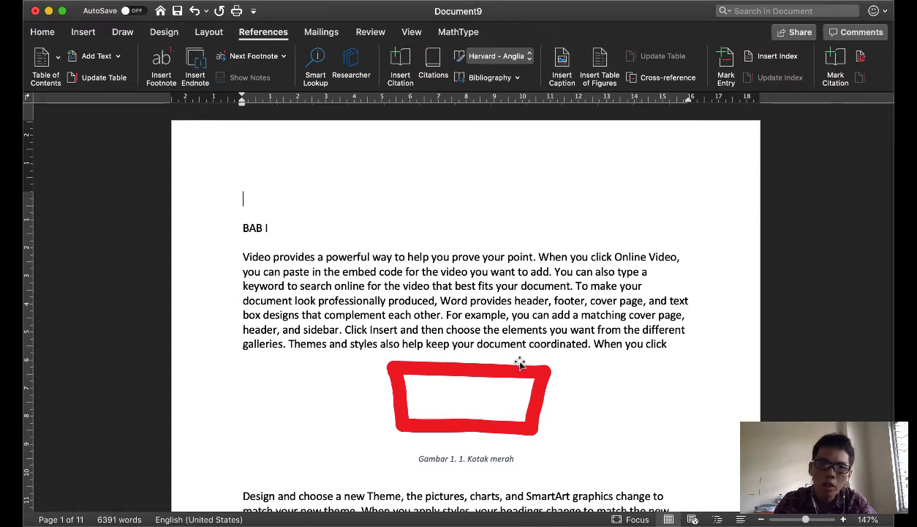
left_click(598, 62)
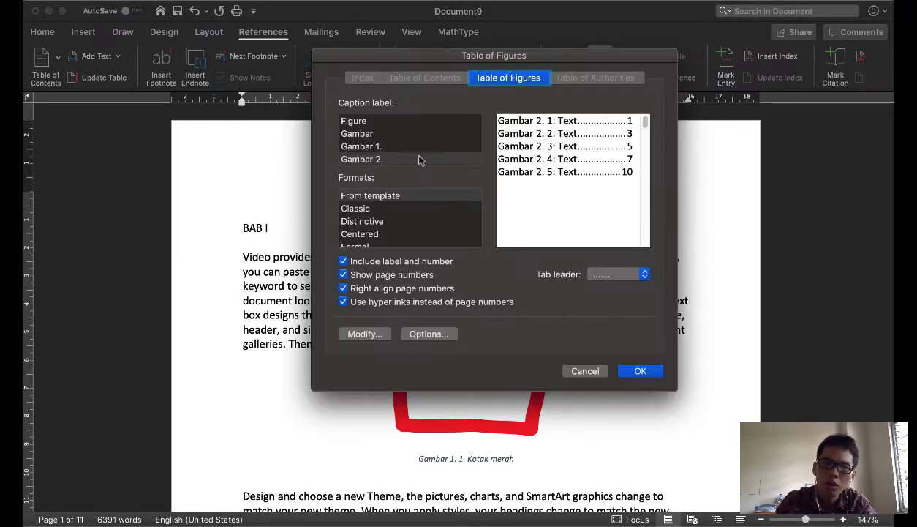
left_click(378, 149)
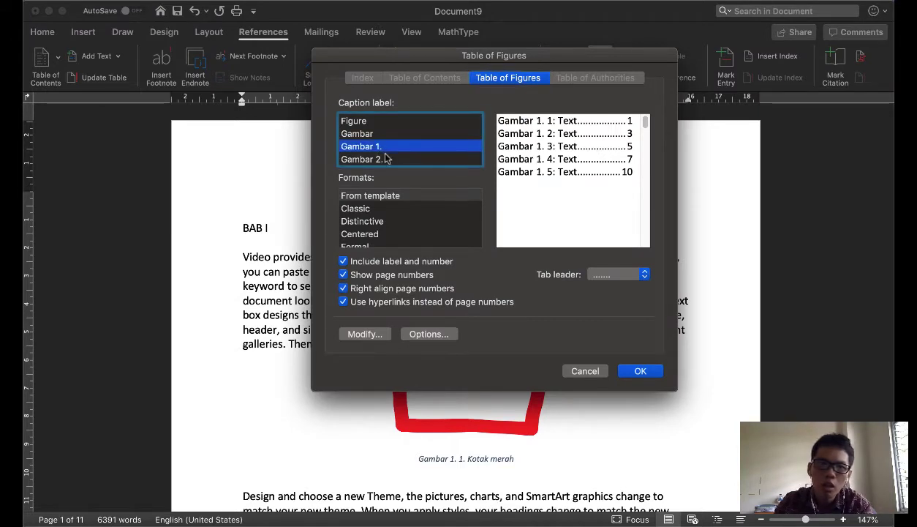
left_click(376, 158)
left_click(373, 147)
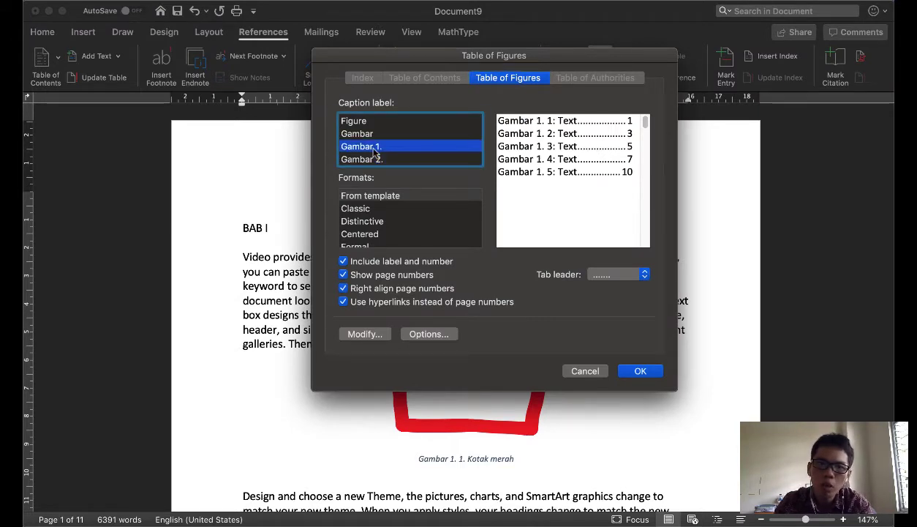
left_click(647, 371)
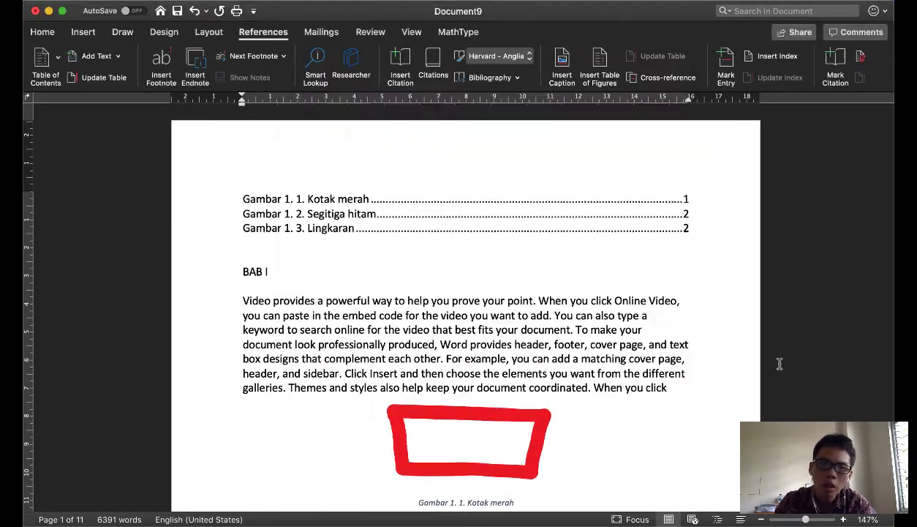
Add a blank line below the BAB I figure list and insert a second table of figures for the caption label "Gambar 2."
left_click(266, 255)
key("Return")
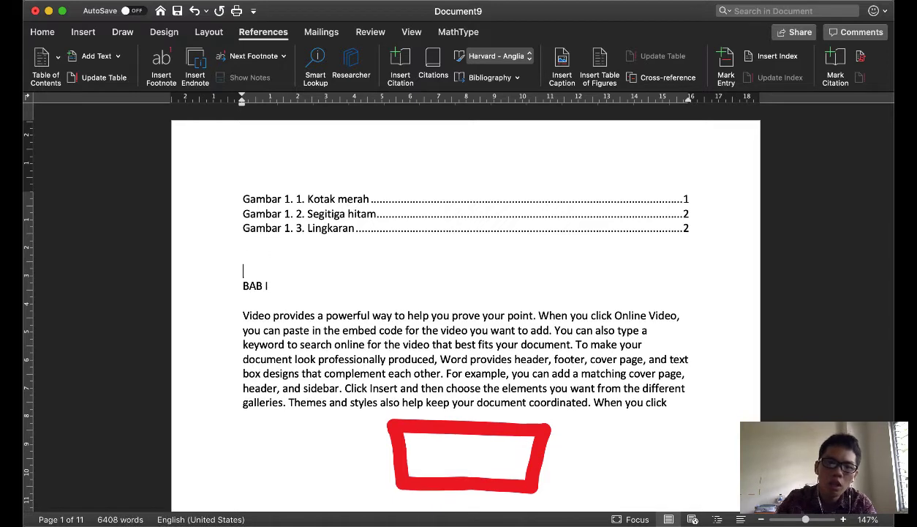
left_click(601, 62)
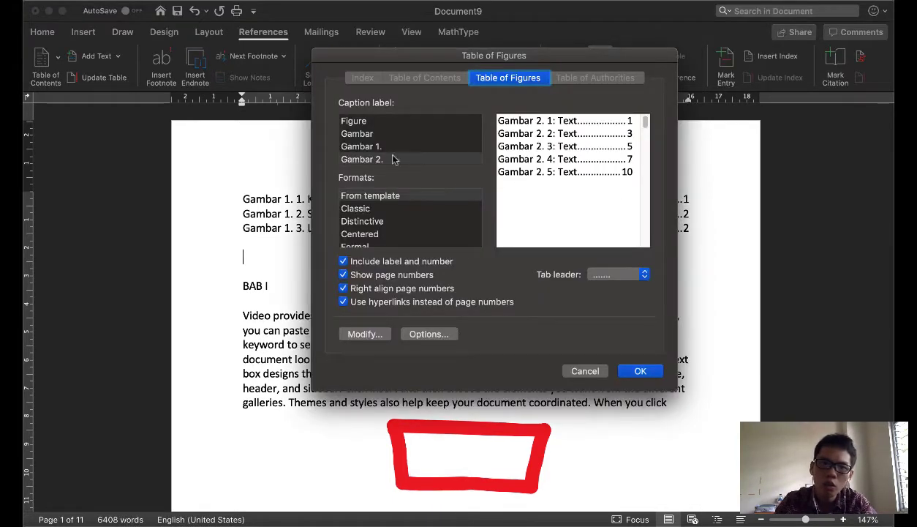
left_click(393, 160)
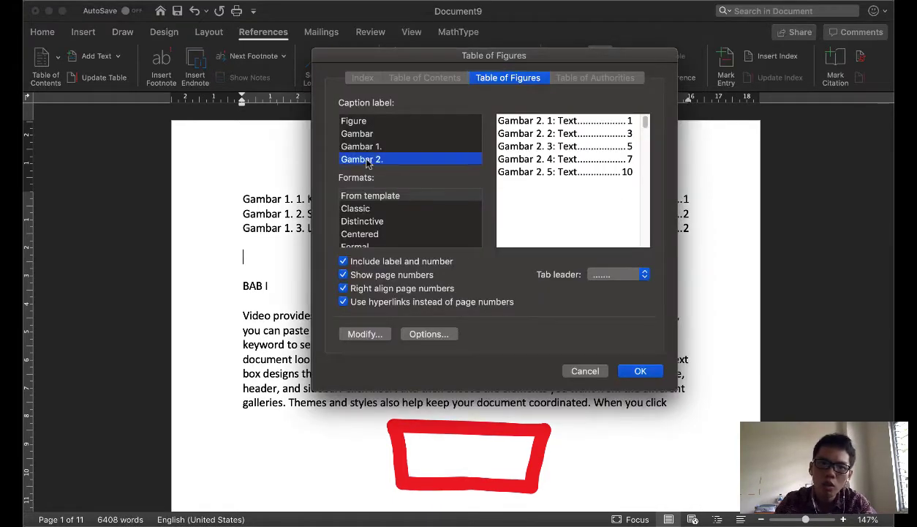
left_click(640, 371)
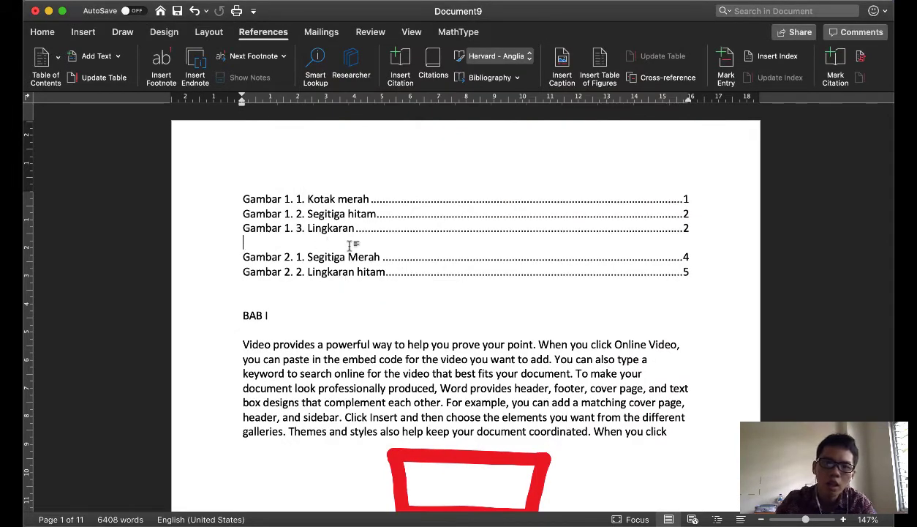
Try to remove the blank line between the two figure lists, and undo the removal
key("Delete")
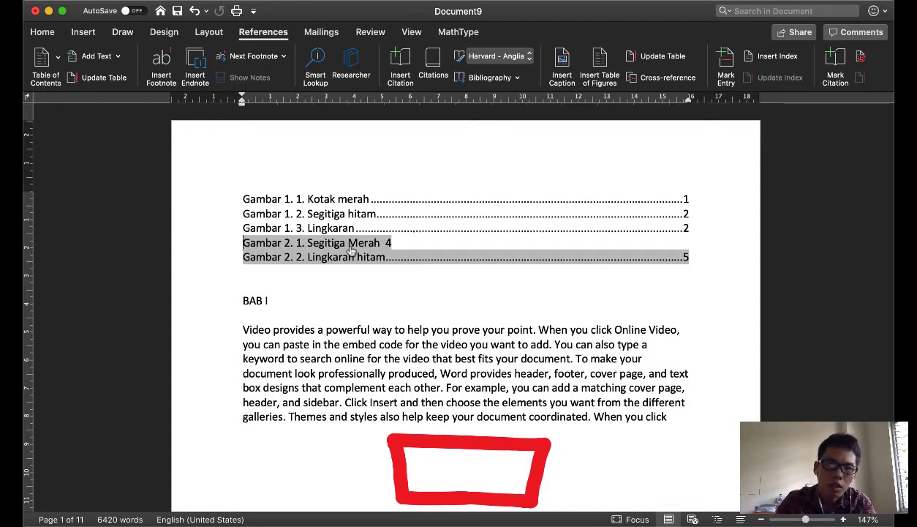
left_click(365, 290)
key("super+z")
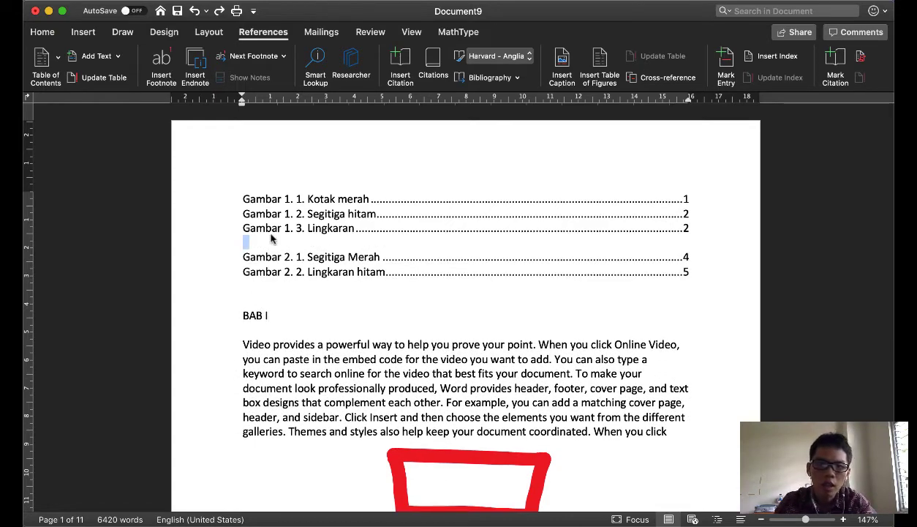
Review the two figure lists and the "Gambar 1." label in the caption under the red box in BAB I
scroll(373, 285, "down", 10)
scroll(363, 275, "up", 10)
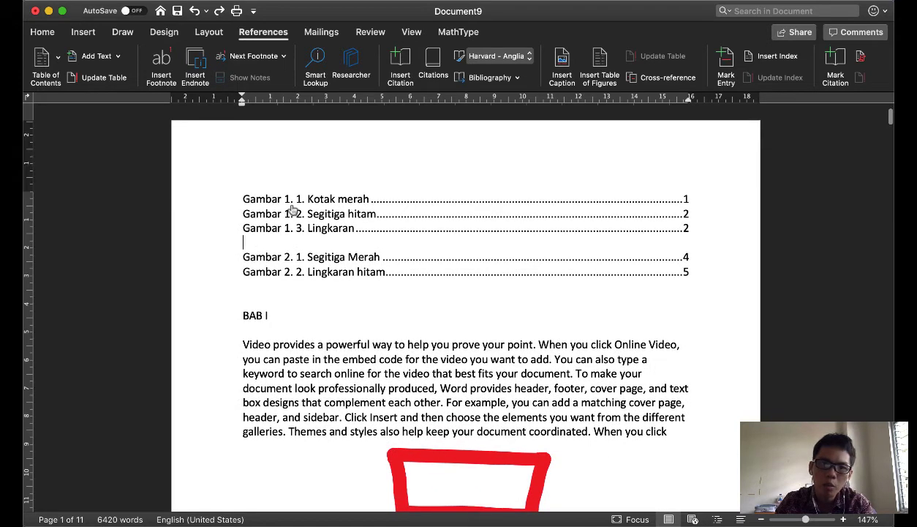
left_click(361, 304)
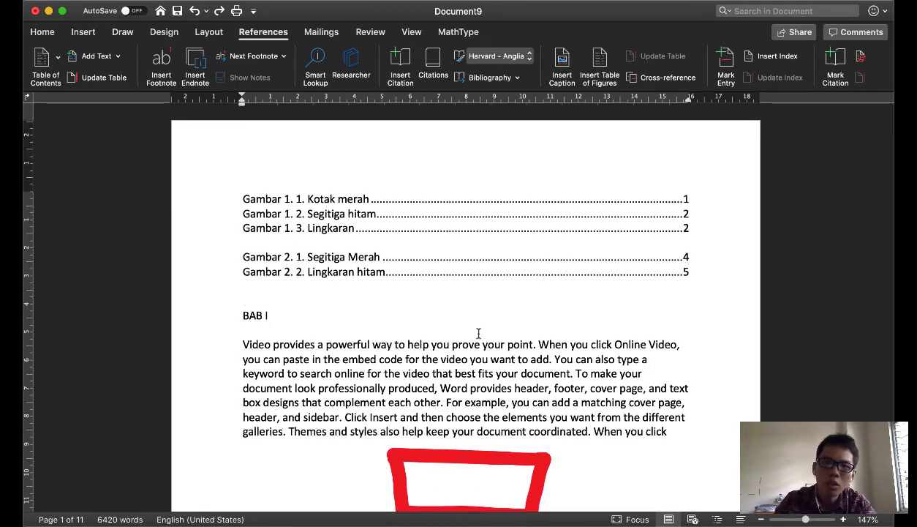
scroll(478, 333, "down", 10)
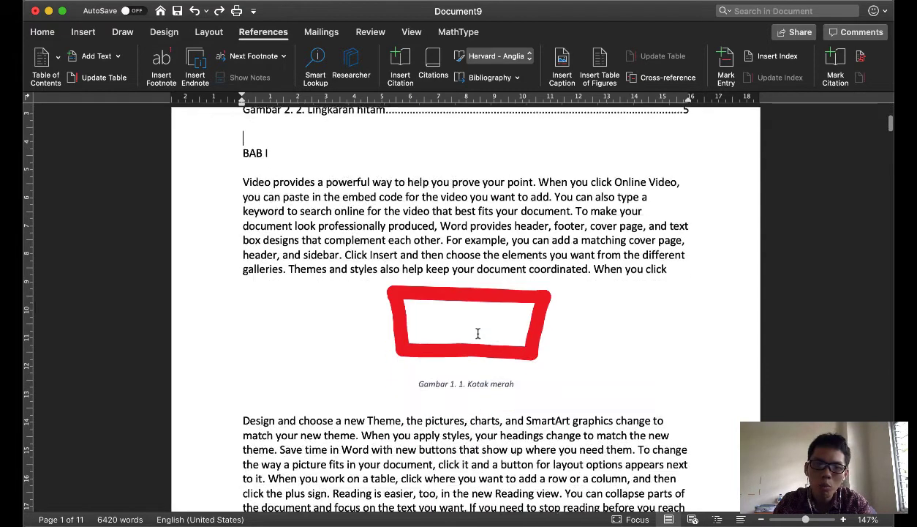
scroll(477, 334, "up", 5)
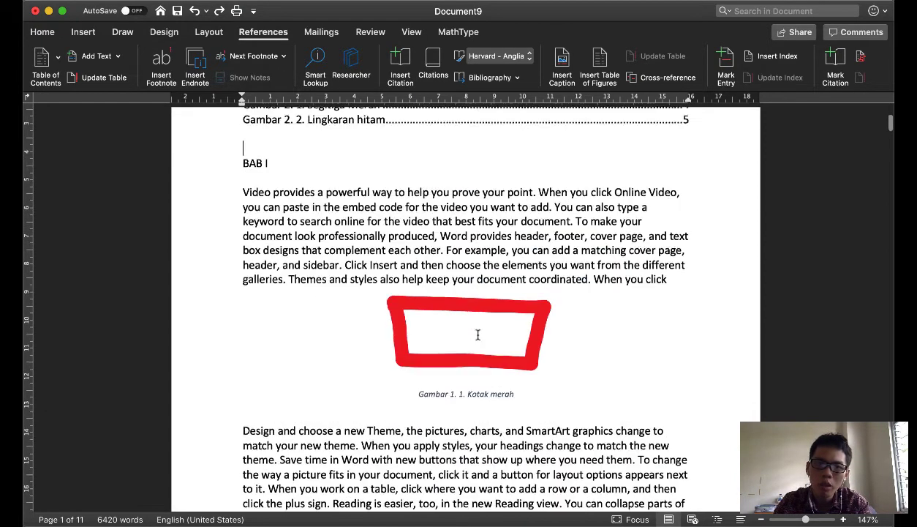
left_click_drag(409, 373, 458, 377)
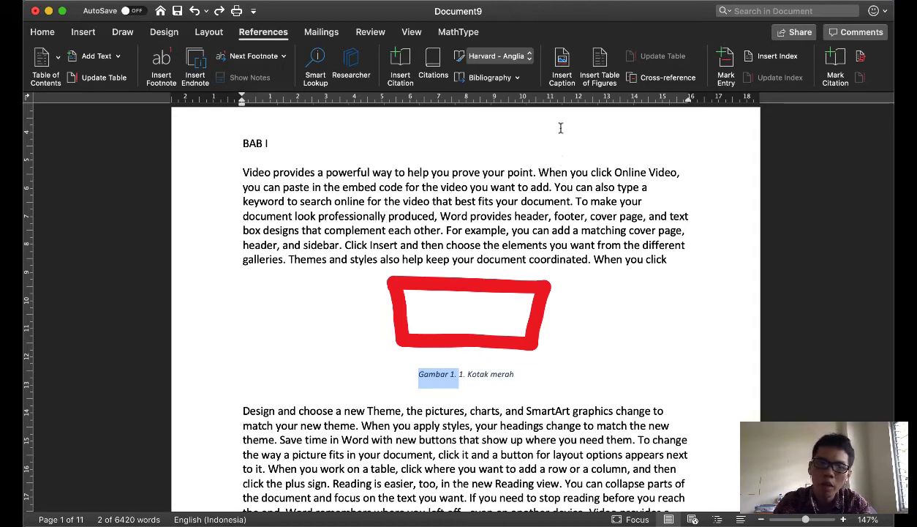
left_click(380, 204)
scroll(380, 208, "up", 5)
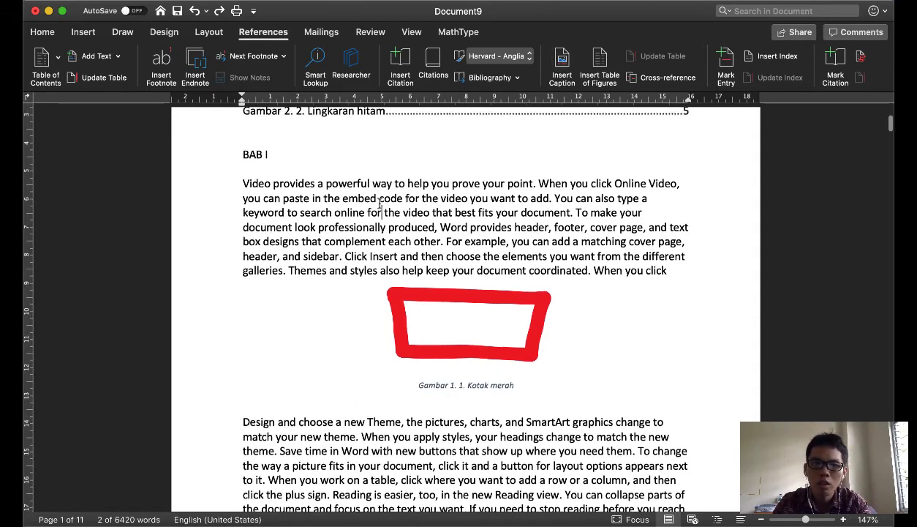